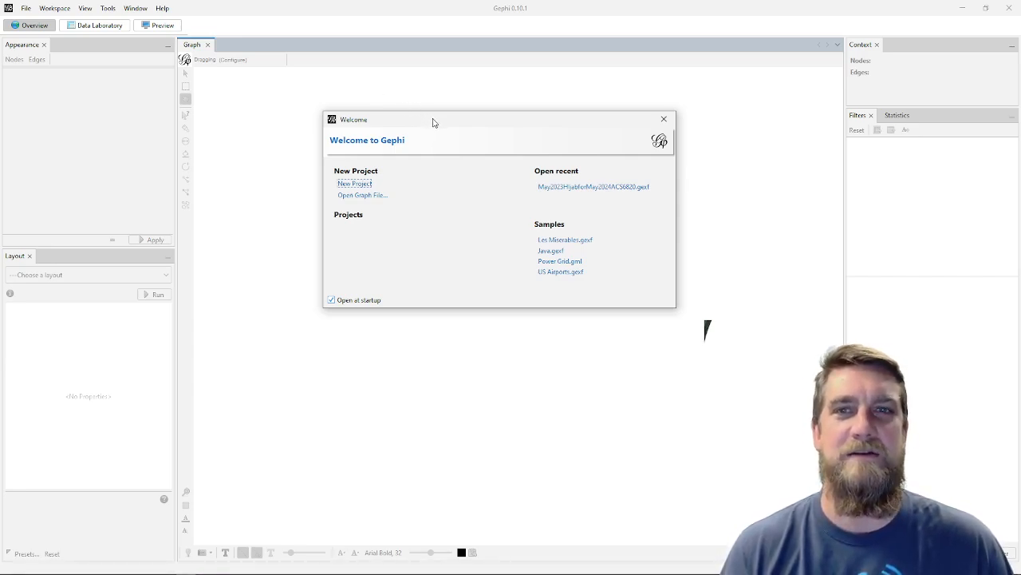
Open the recent graph file May2023HijabforMay2024ACS6820.gexf and import it as a directed graph in a new workspace
left_click_drag(433, 122, 420, 173)
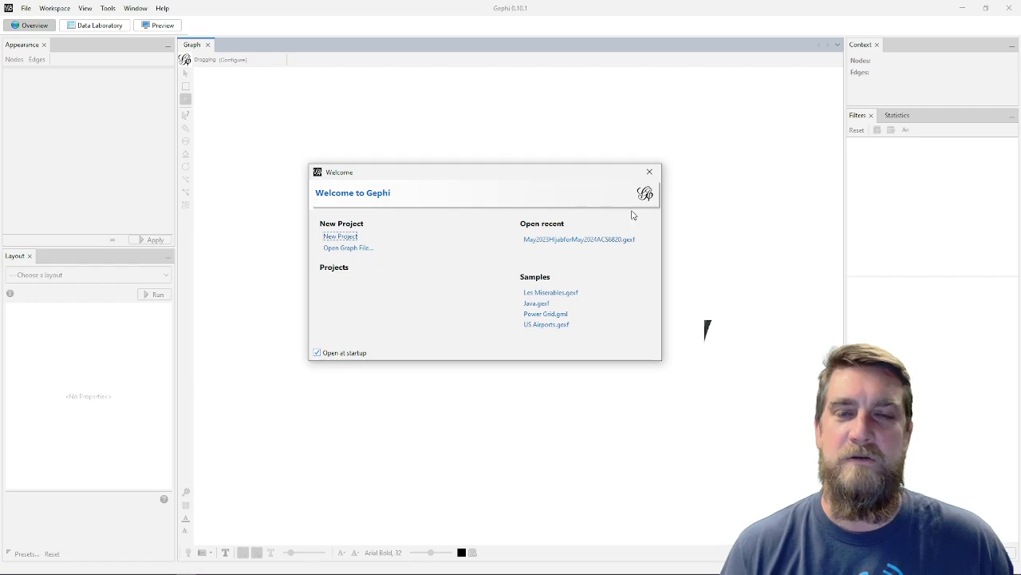
left_click(582, 240)
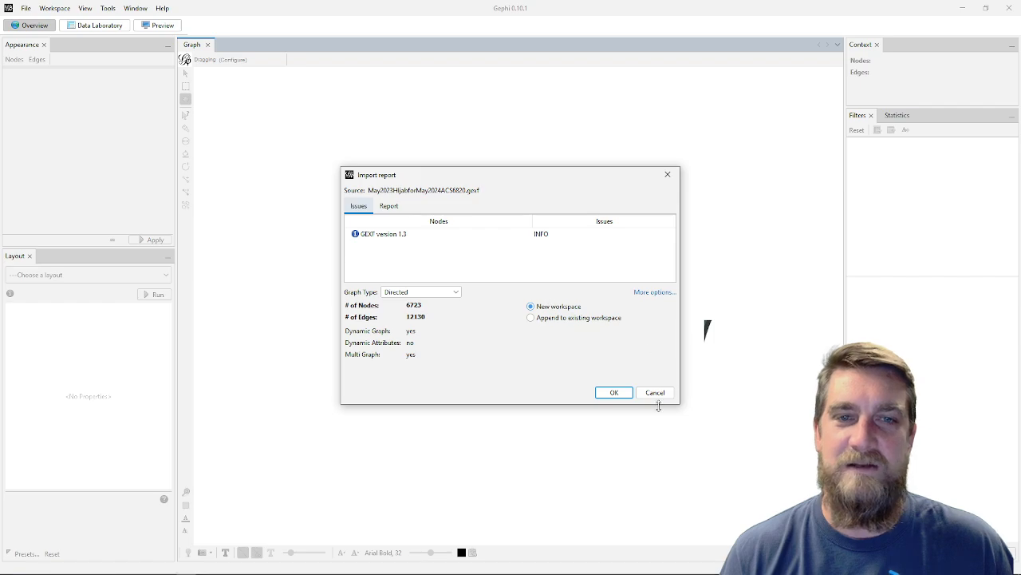
left_click(614, 393)
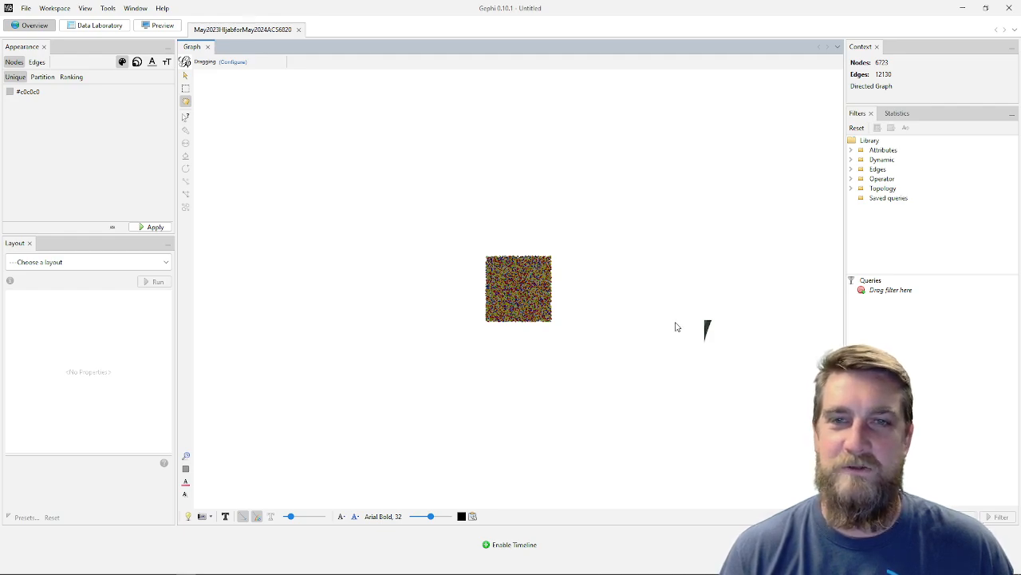
mouse_move(331, 569)
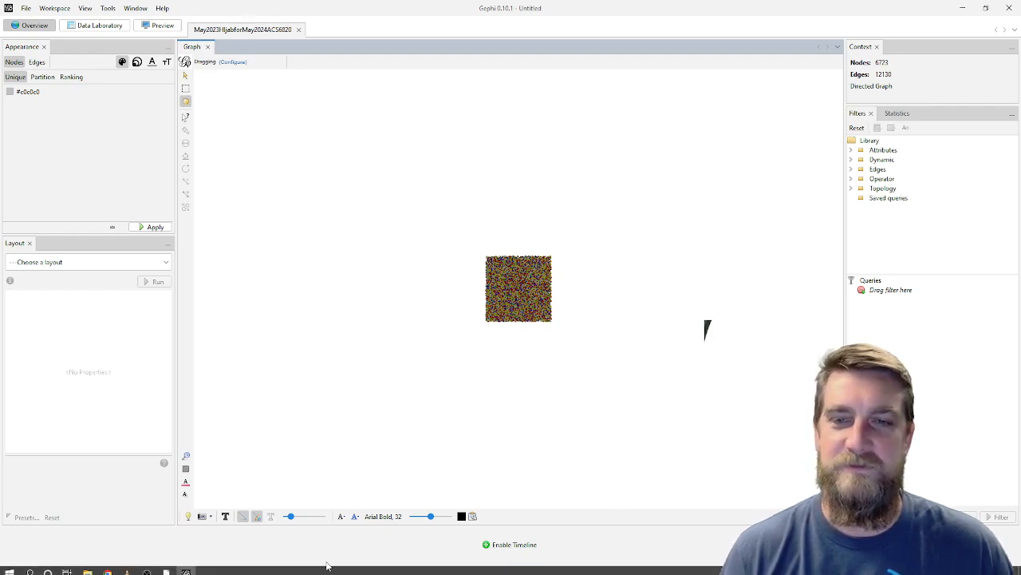
left_click(147, 567)
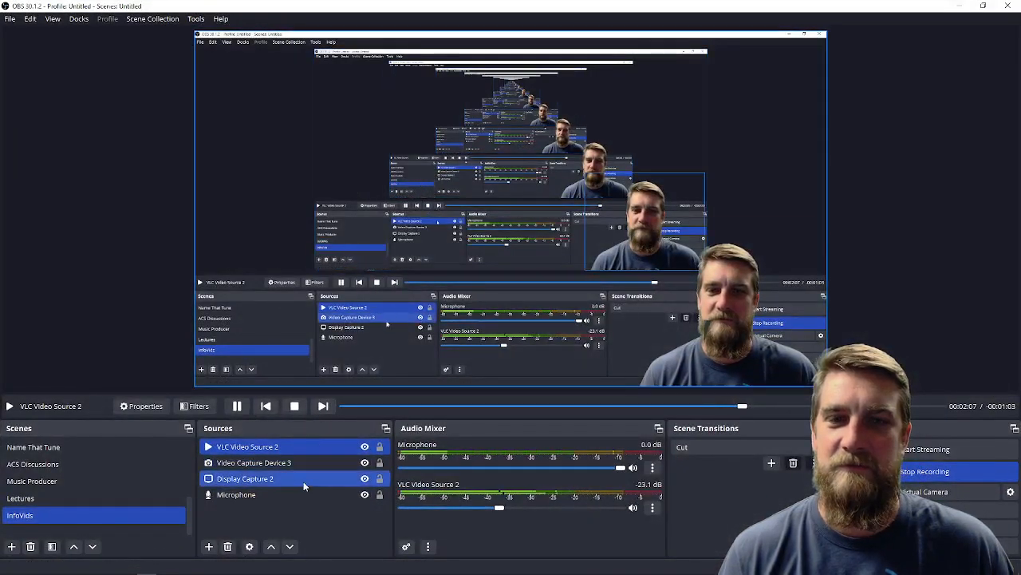
mouse_move(142, 572)
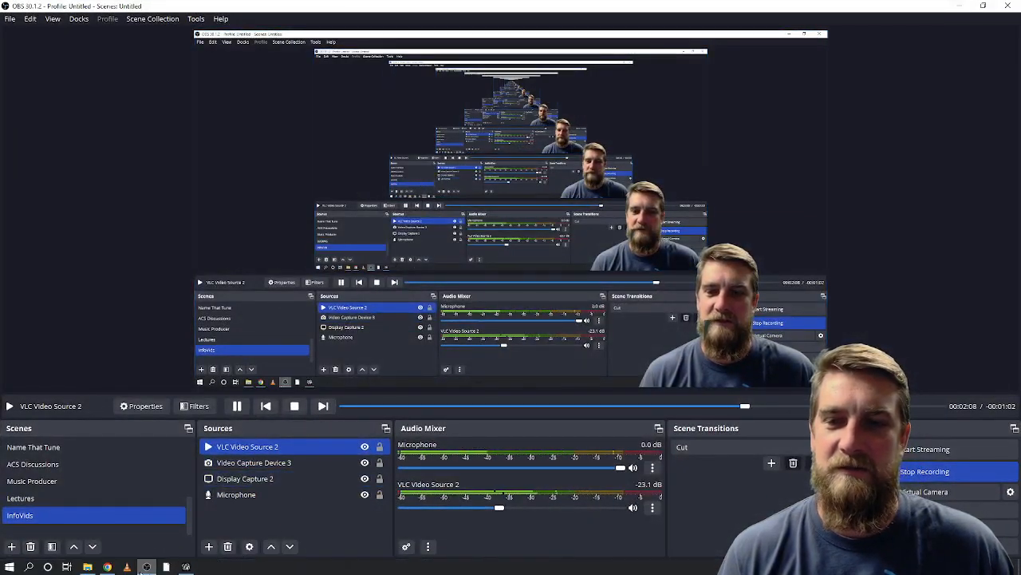
left_click(186, 566)
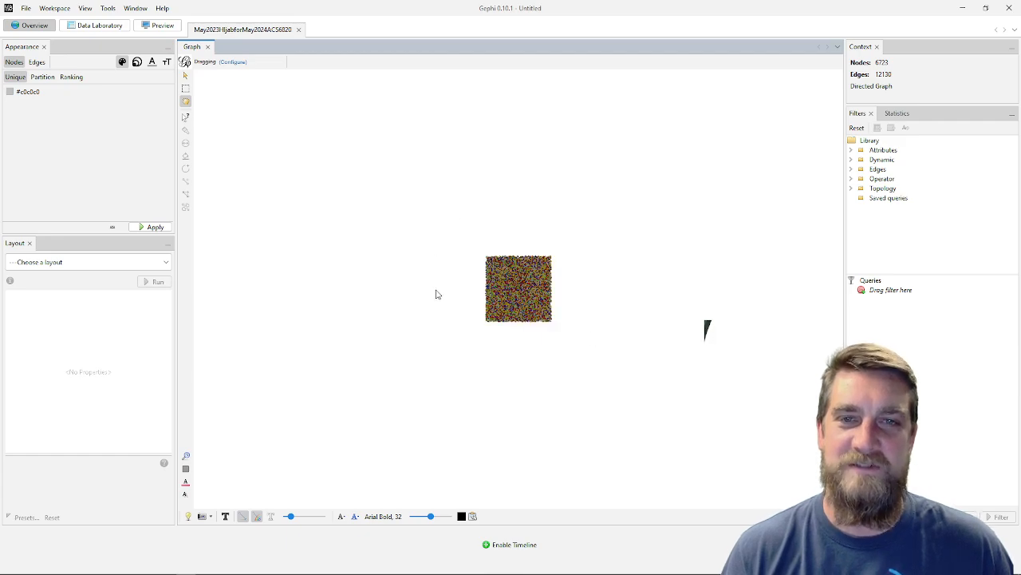
Examine the imported network in the graph view, both up close and as a whole
scroll(630, 298, "up", 1)
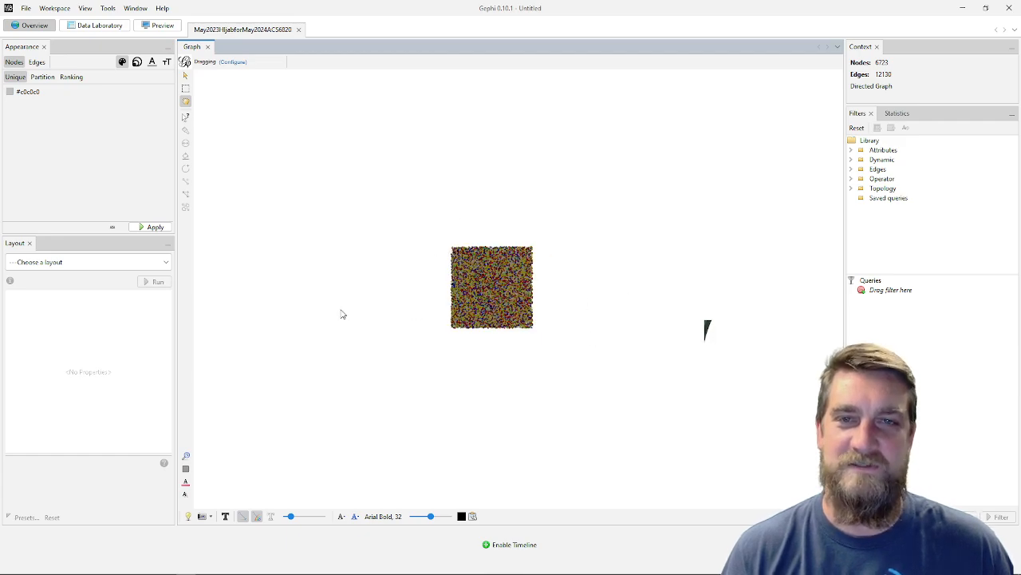
scroll(341, 313, "up", 1)
scroll(521, 290, "up", 2)
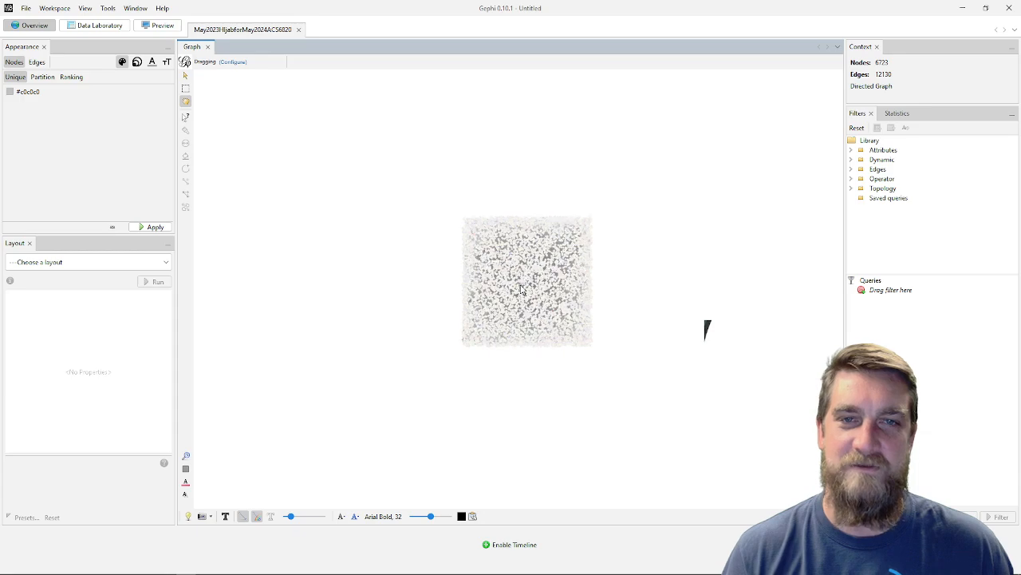
scroll(521, 290, "up", 5)
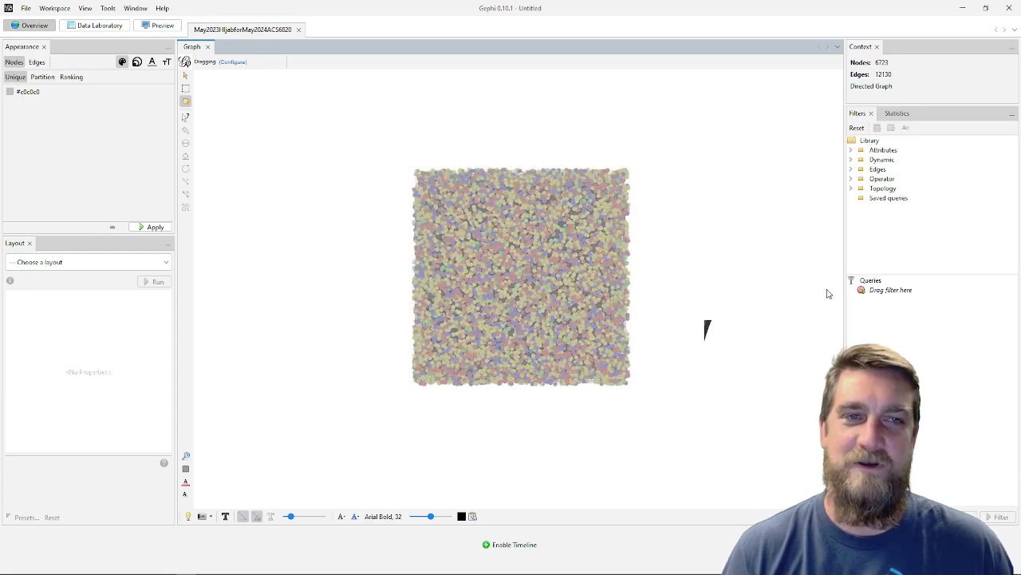
scroll(842, 300, "up", 3)
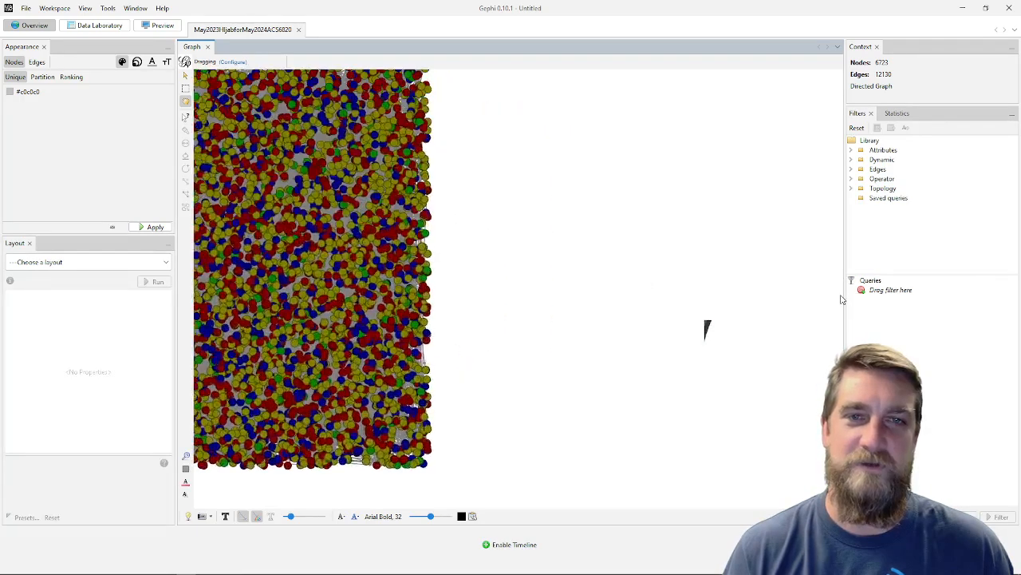
scroll(842, 299, "down", 5)
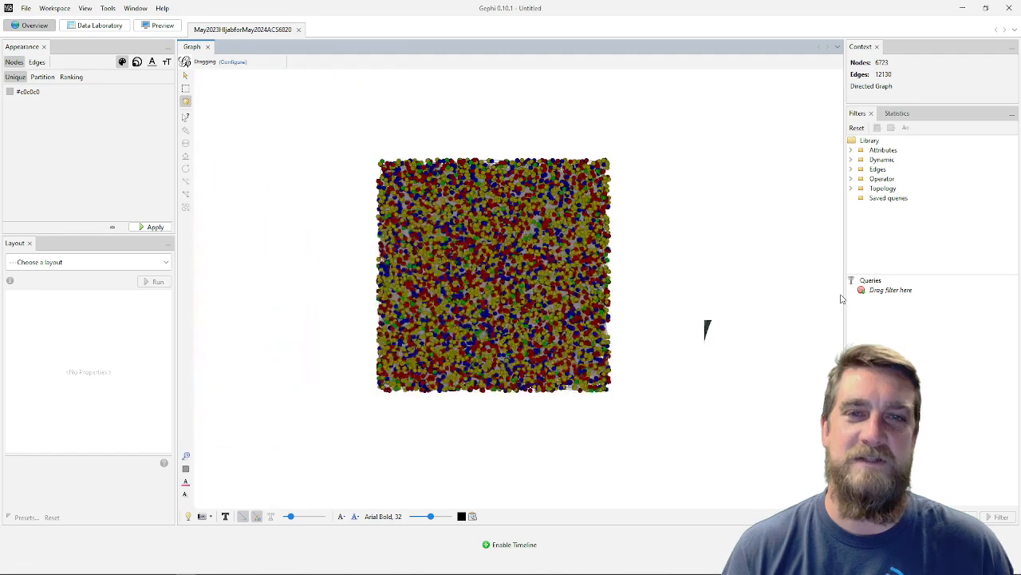
scroll(842, 299, "down", 2)
scroll(743, 299, "up", 1)
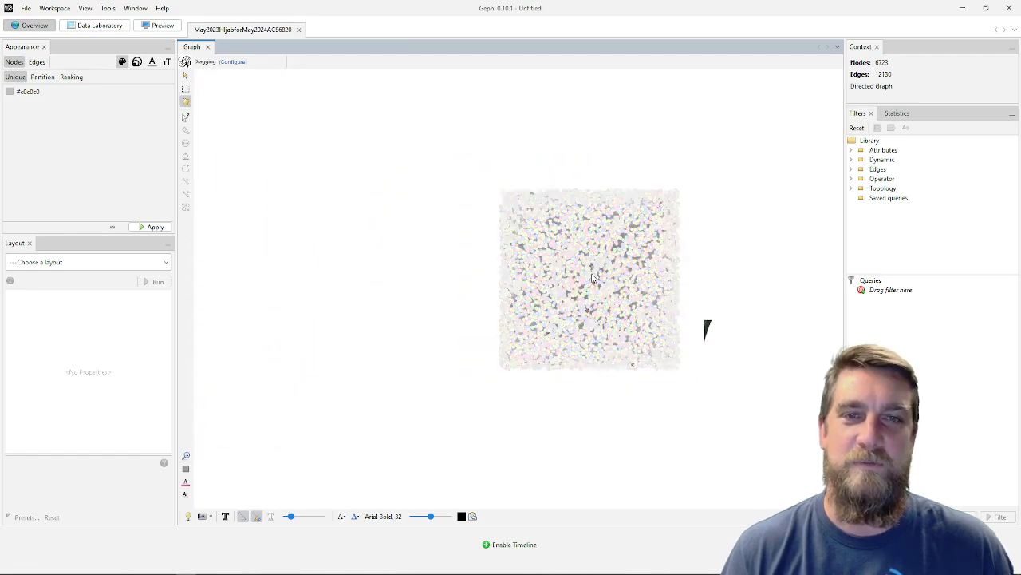
scroll(593, 277, "up", 2)
scroll(661, 291, "up", 2)
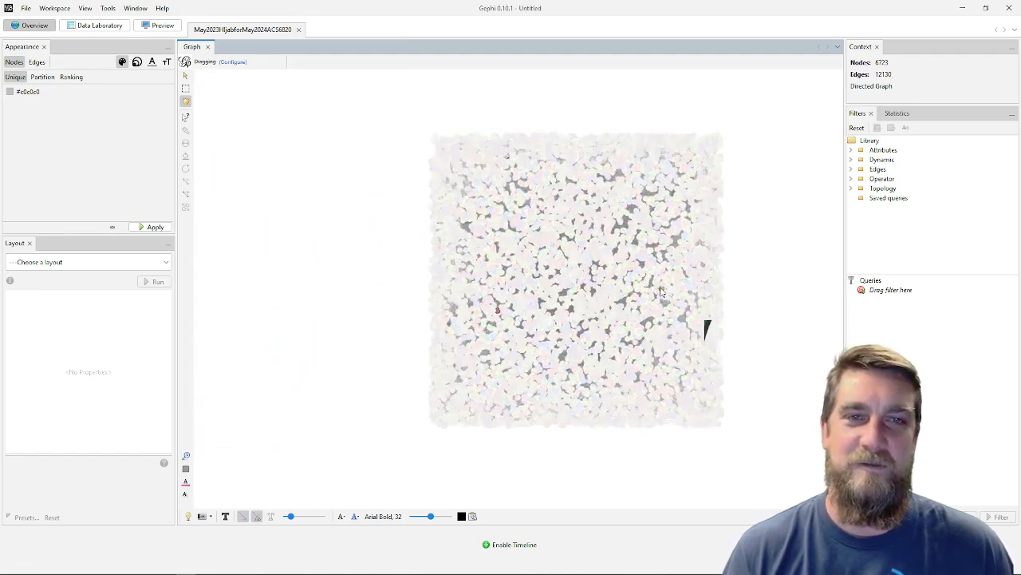
scroll(661, 291, "up", 2)
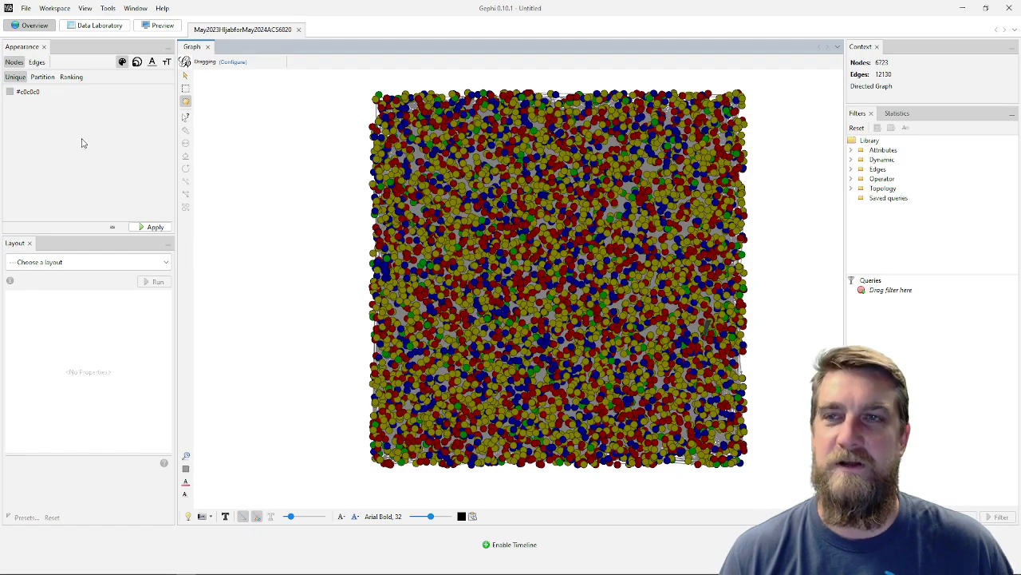
Review the appearance options for nodes and edges, including node colour and size, and the available layout algorithms
left_click(37, 63)
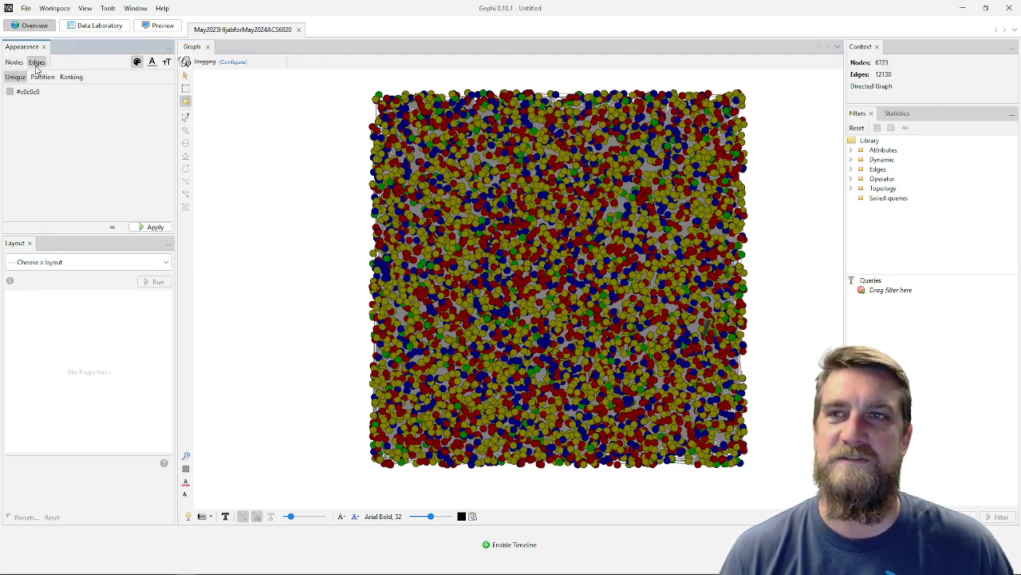
left_click(14, 63)
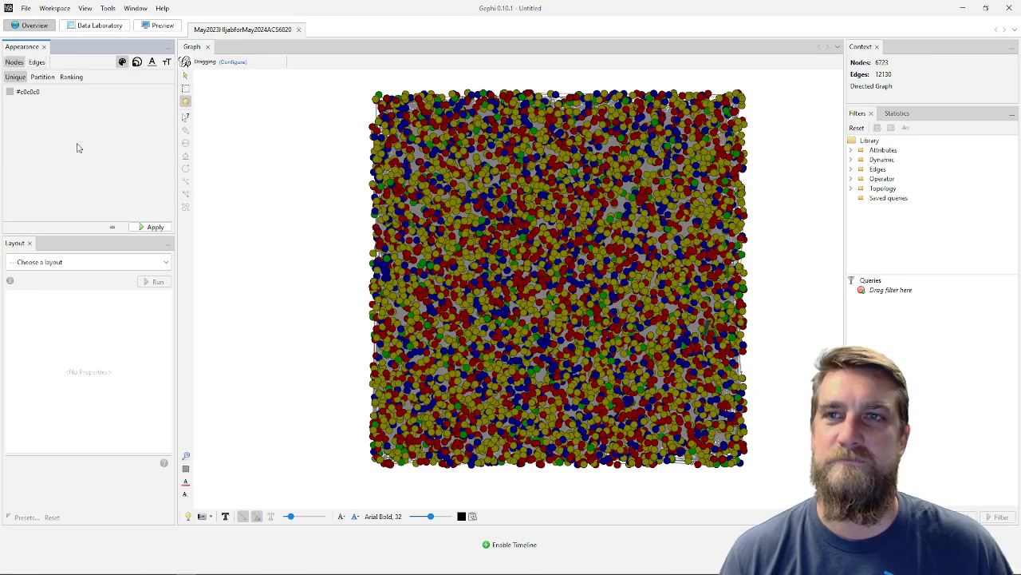
left_click(137, 62)
left_click(123, 62)
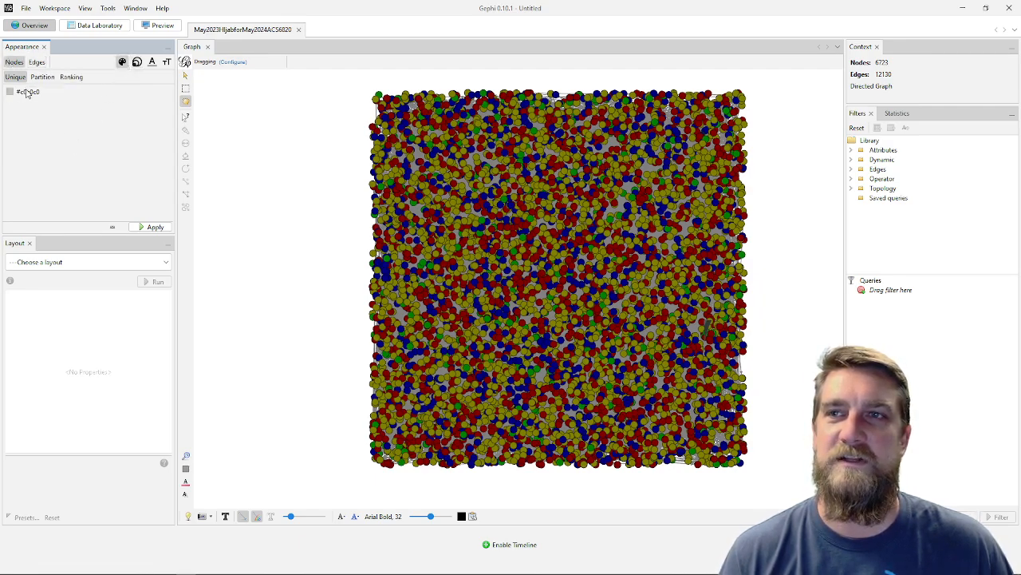
left_click(137, 63)
left_click(152, 63)
left_click(136, 62)
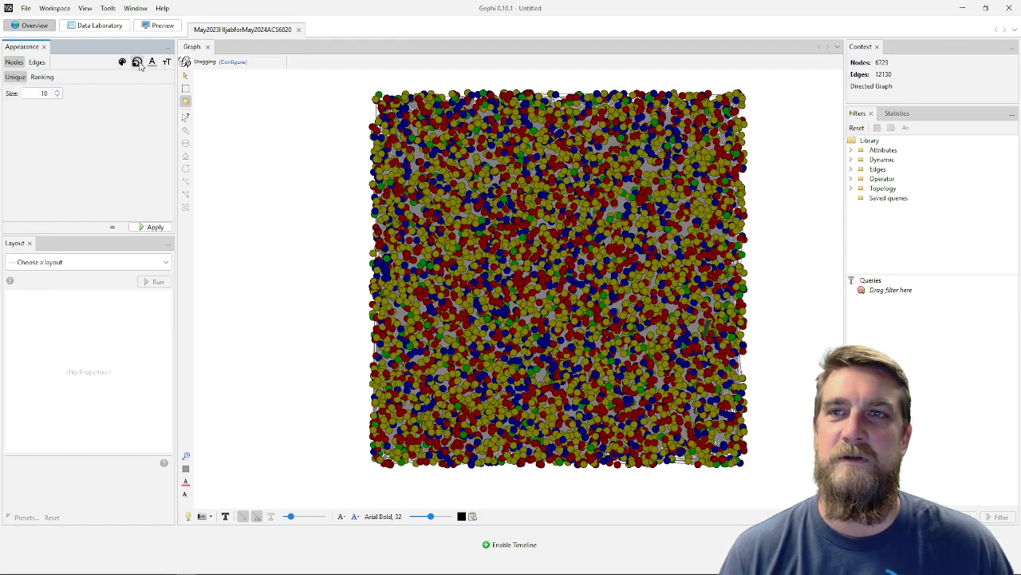
left_click(122, 61)
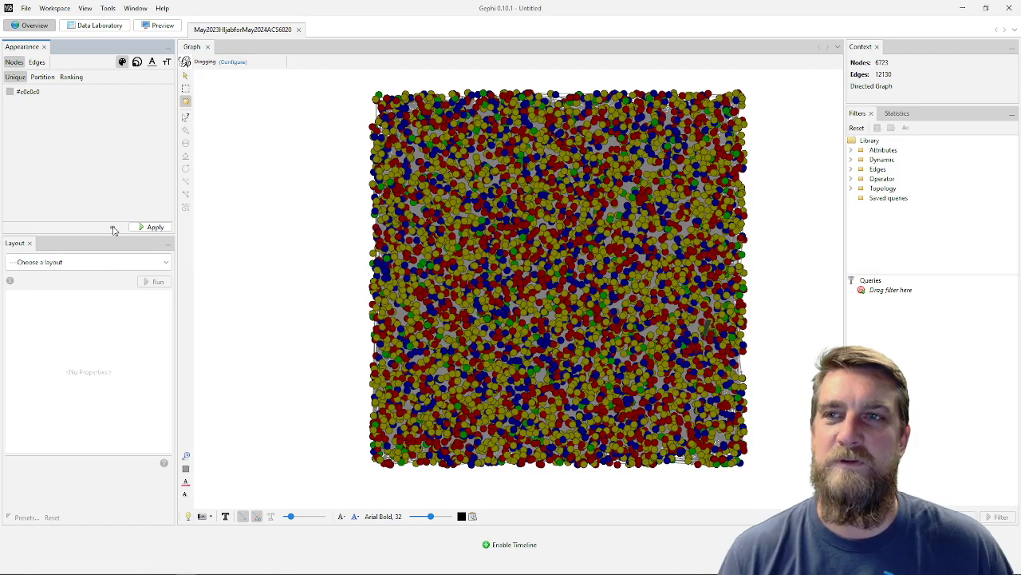
left_click(57, 267)
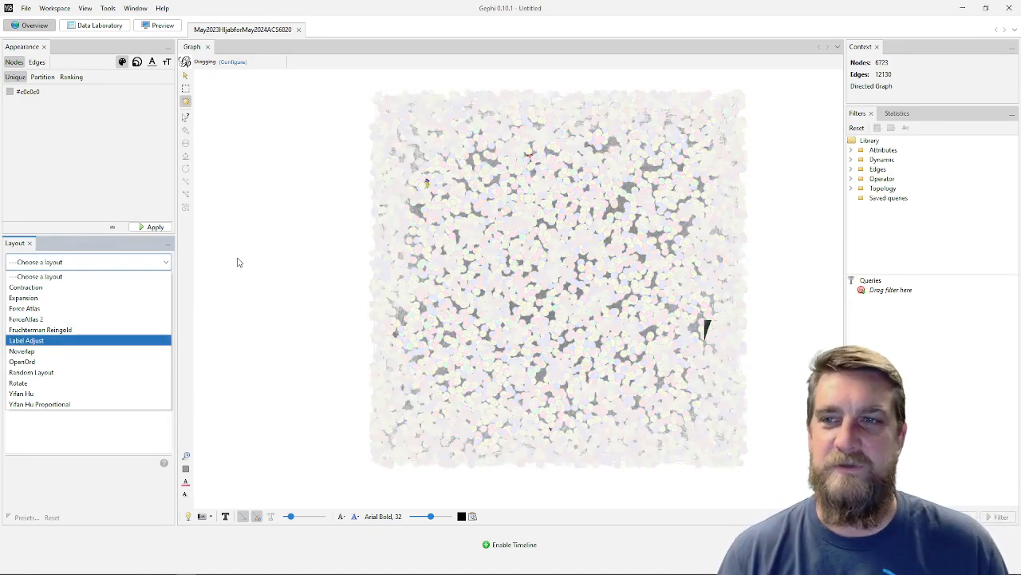
left_click(255, 252)
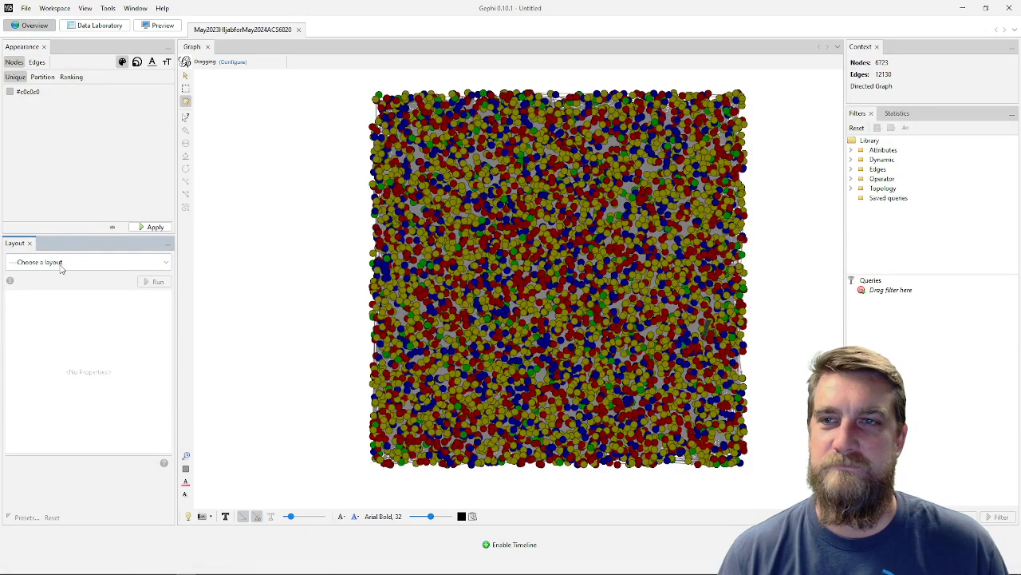
left_click(90, 264)
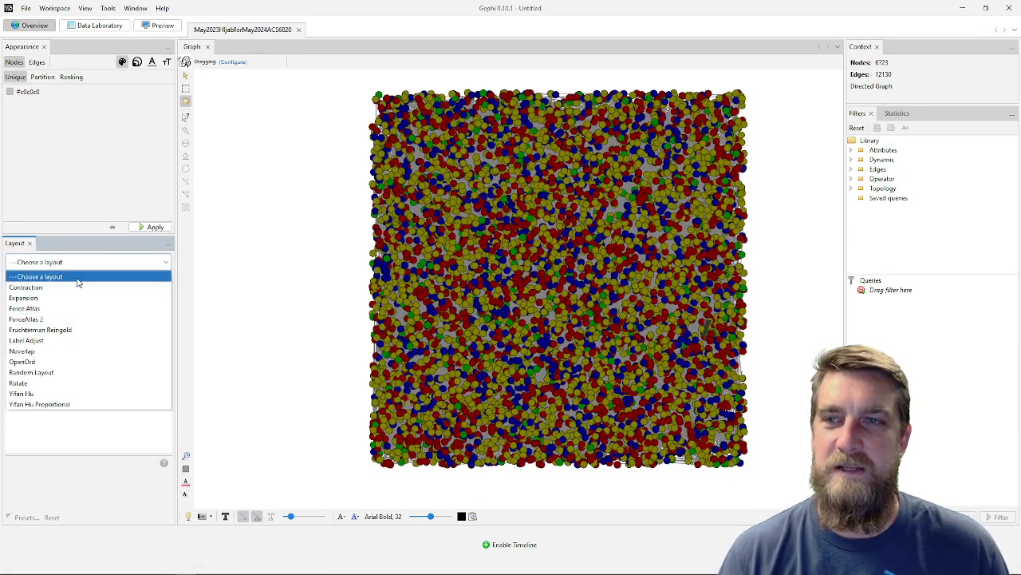
left_click(87, 228)
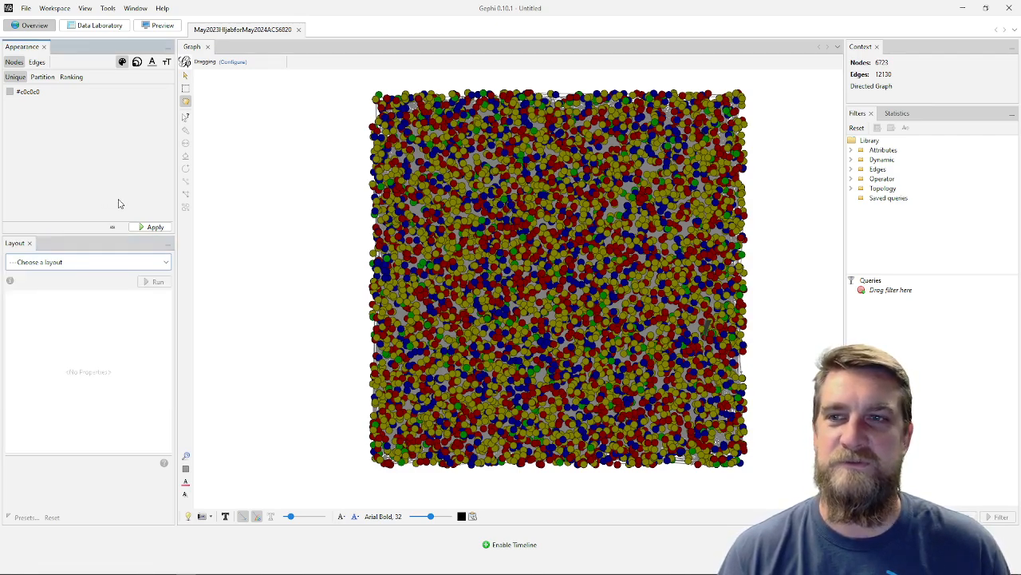
Spread the network out by running the Expansion layout once with a scale factor of 1.2
left_click(70, 264)
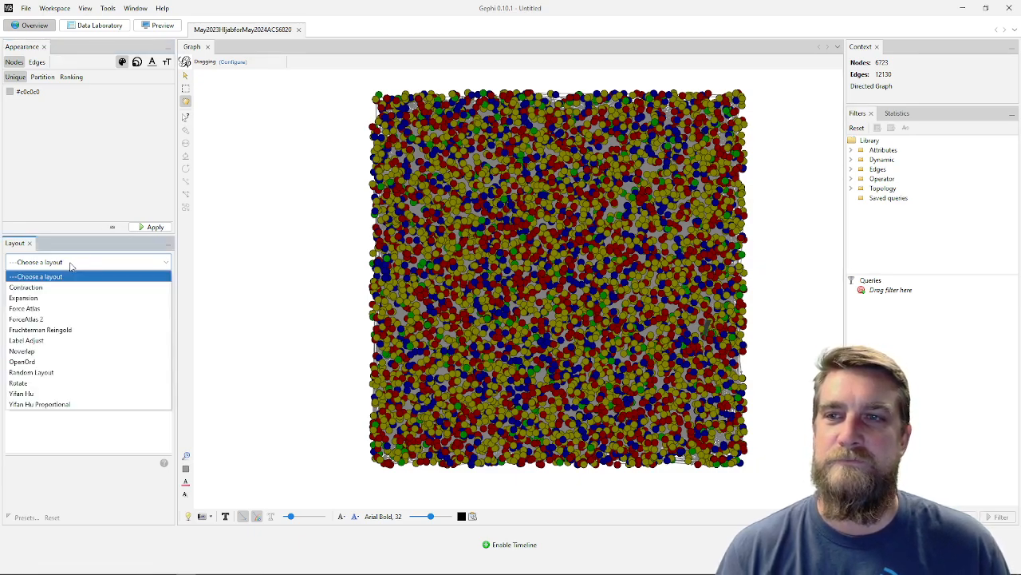
left_click(36, 300)
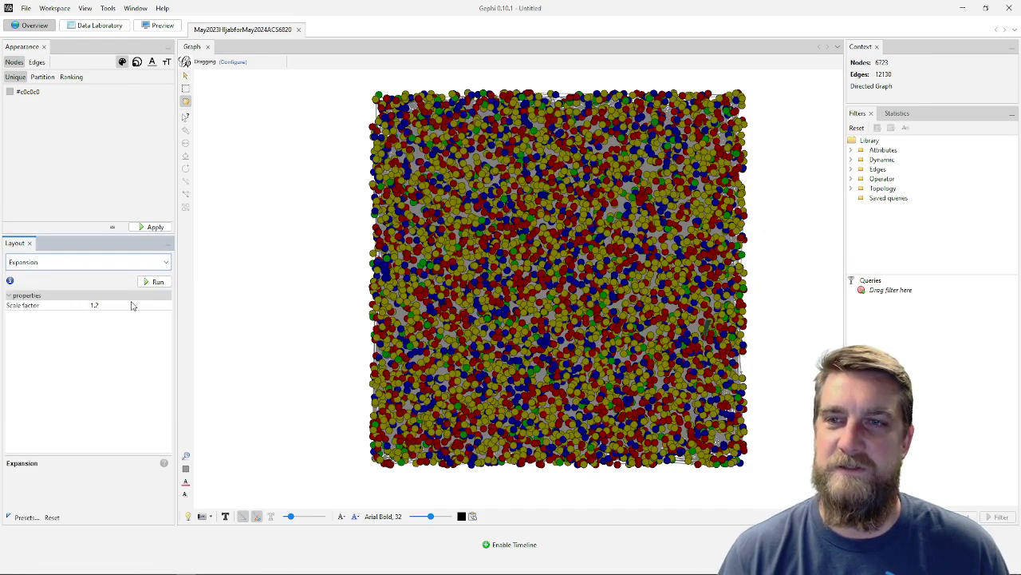
left_click(157, 284)
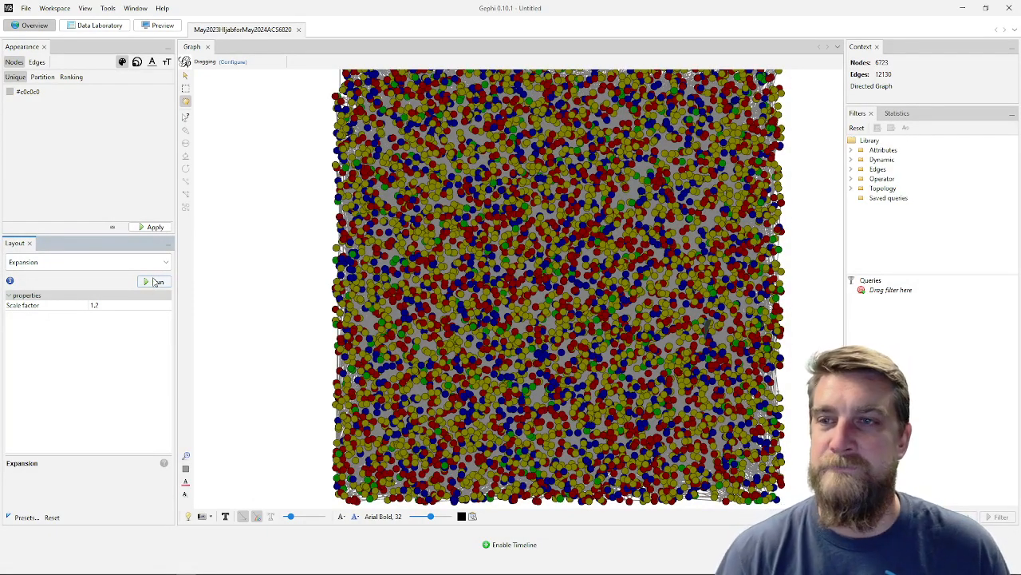
Run the Force Atlas layout on the network with its default parameters and inspect the whole graph as it spreads
left_click(151, 264)
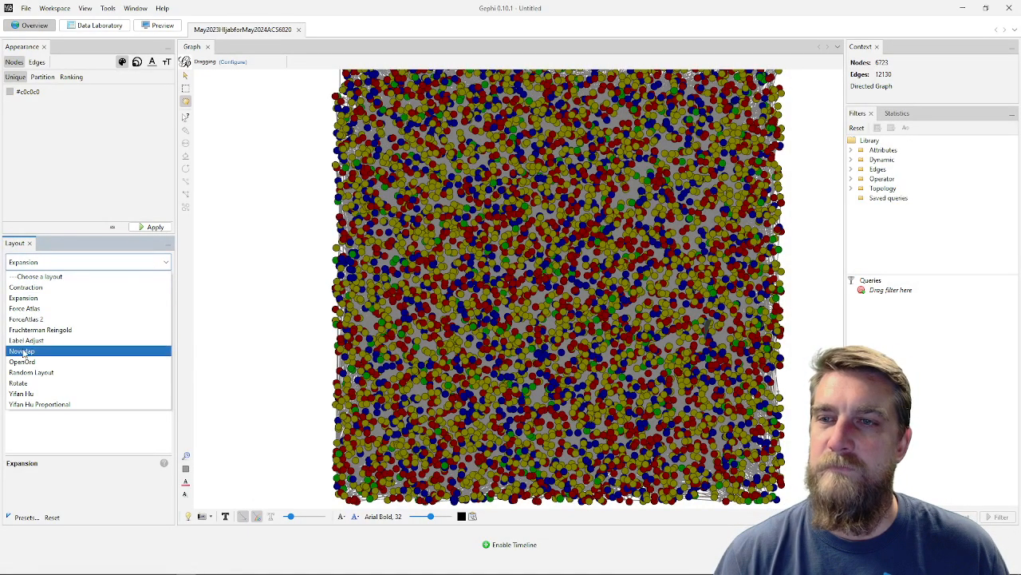
left_click(39, 309)
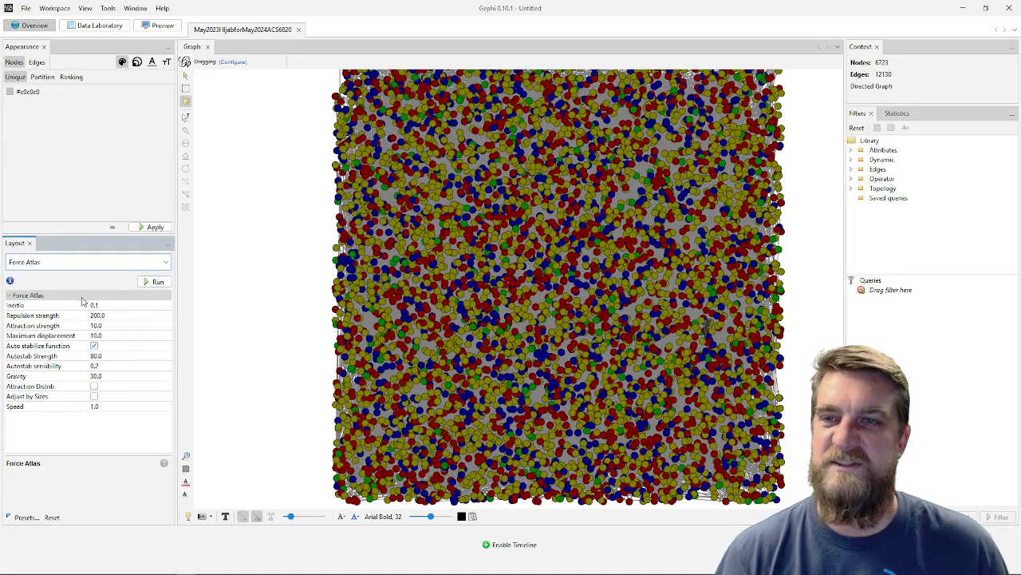
left_click(95, 345)
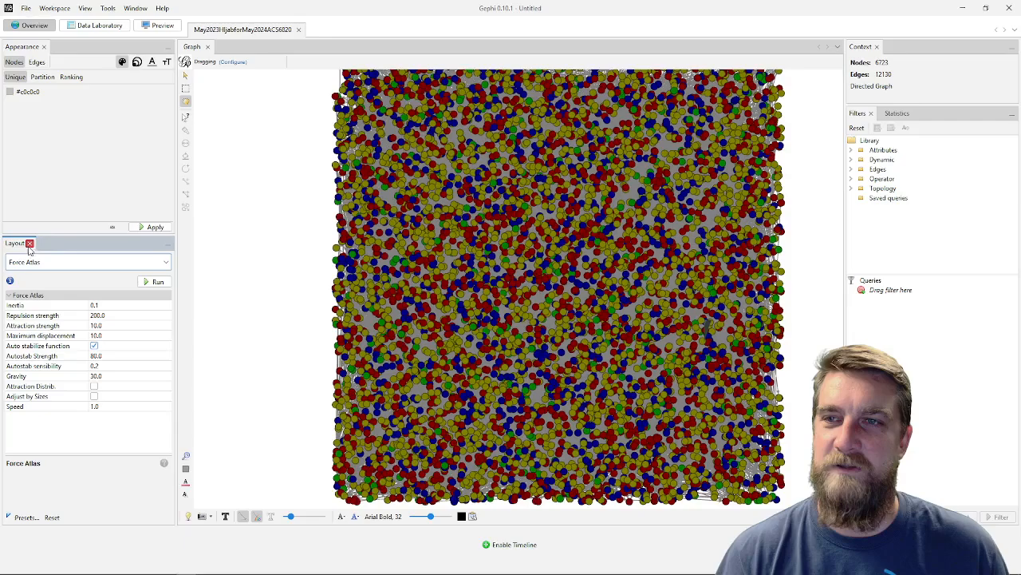
left_click(149, 282)
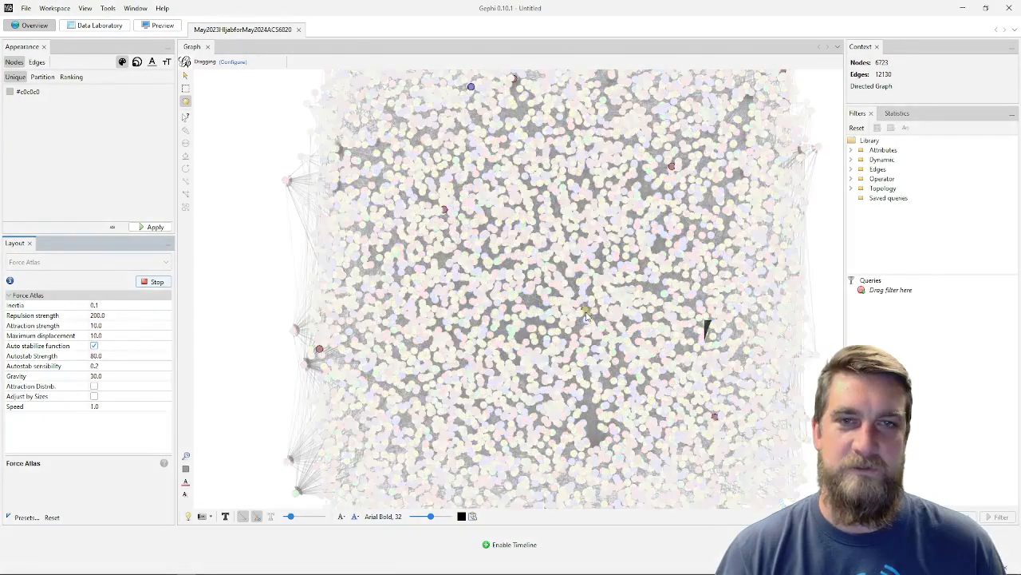
scroll(585, 315, "down", 3)
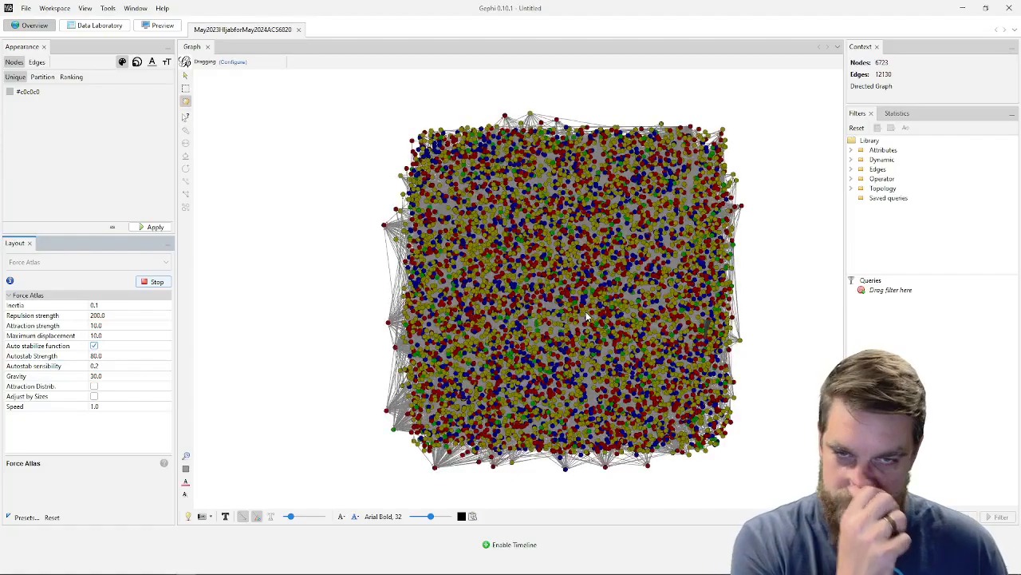
scroll(587, 316, "down", 2)
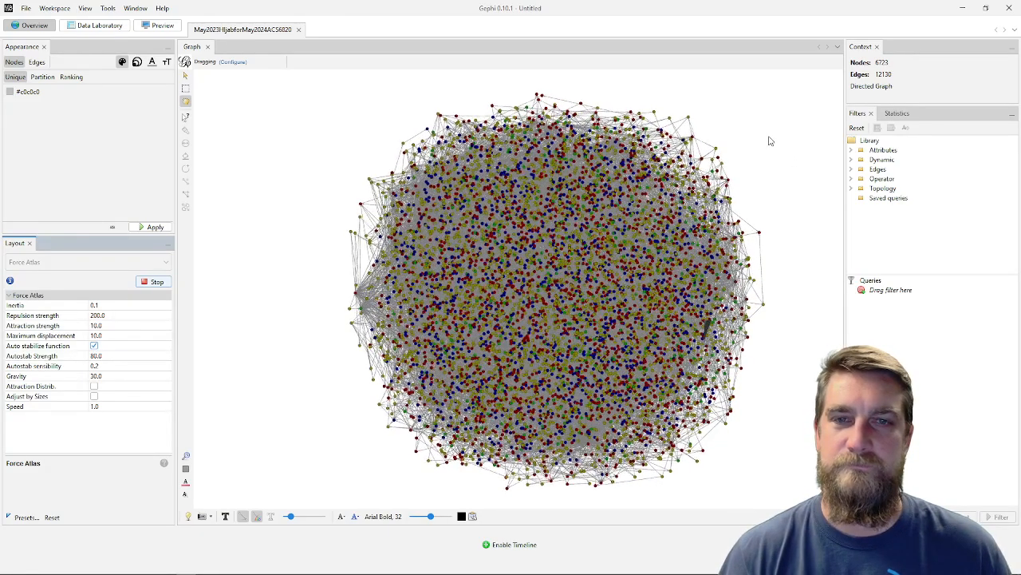
scroll(644, 297, "down", 3)
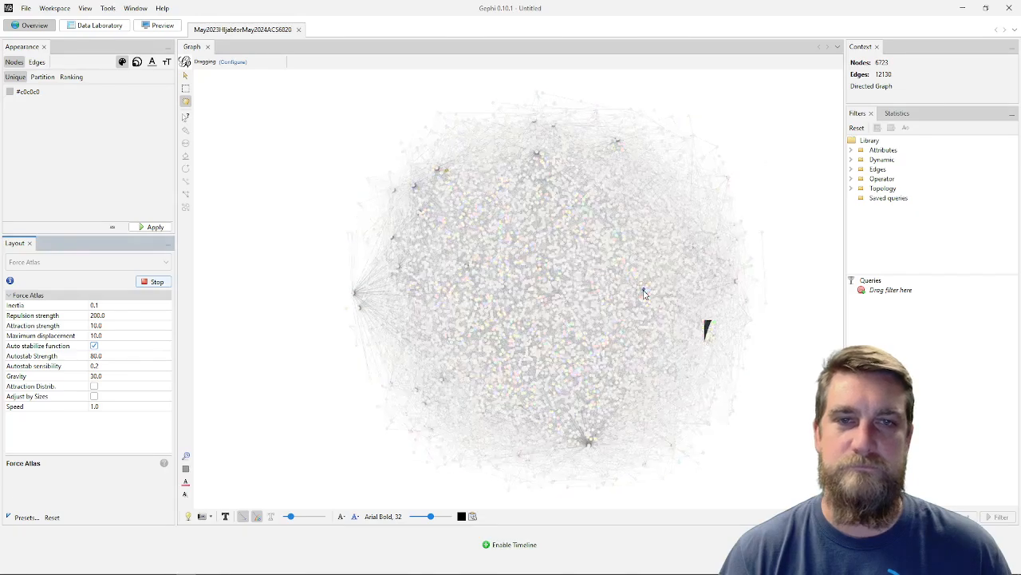
scroll(645, 297, "up", 3)
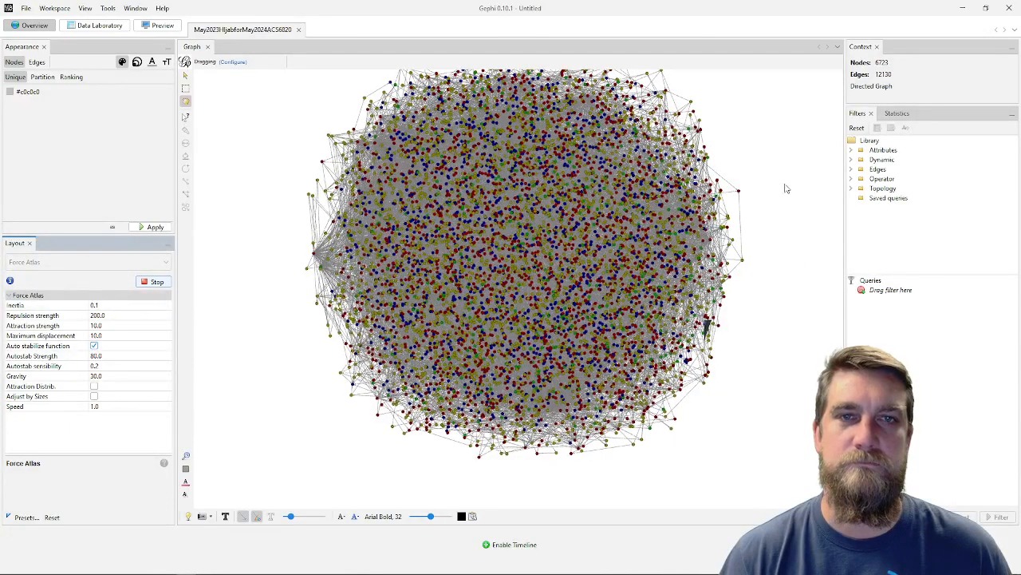
Try to play the network's timeline while Force Atlas is running, and close the timeline again
scroll(783, 207, "down", 3)
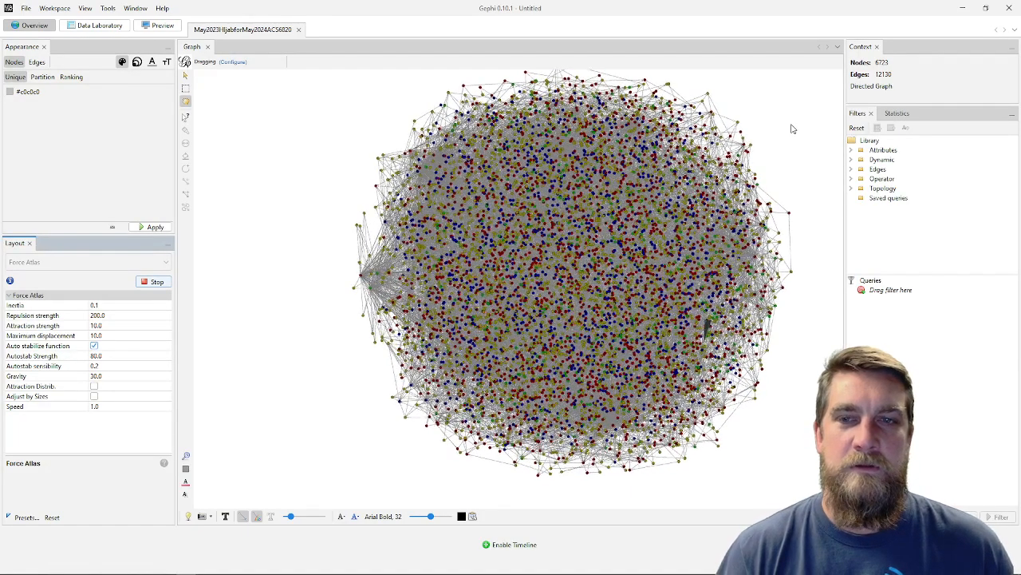
left_click(509, 545)
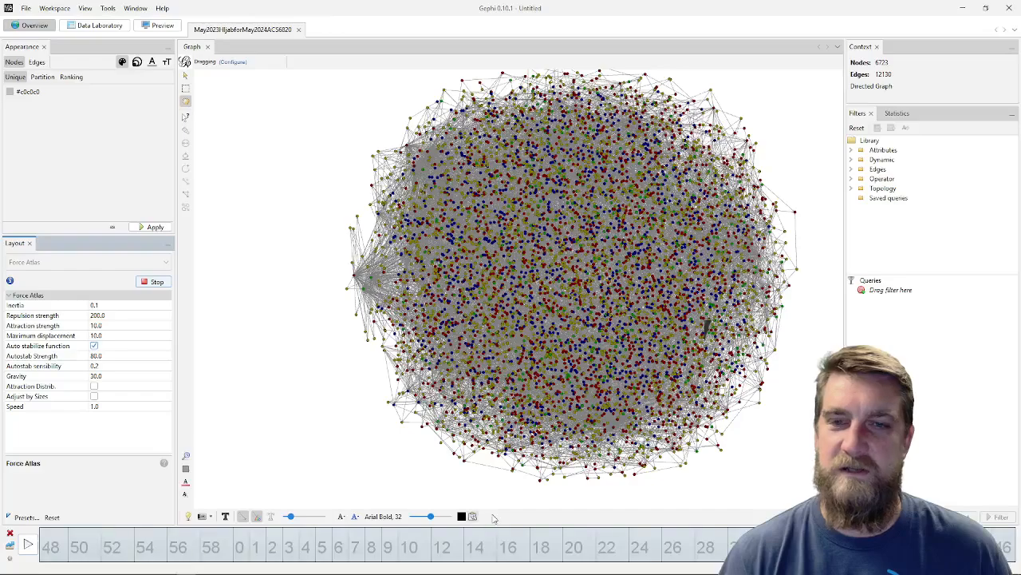
left_click(28, 545)
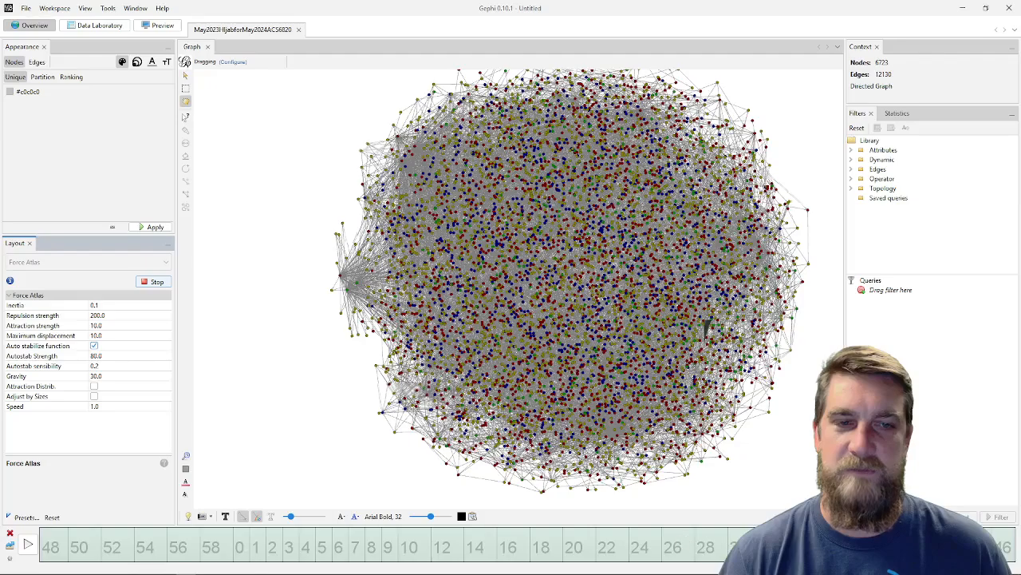
left_click(9, 532)
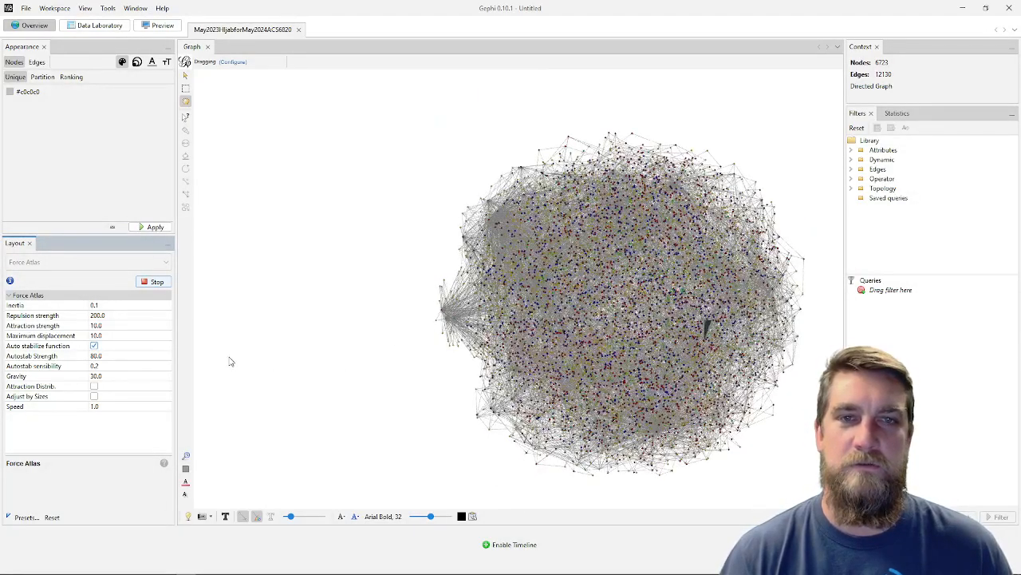
Stop the Force Atlas layout and run the OpenOrd layout with its default parameters, including 750 iterations
left_click(157, 281)
left_click(163, 262)
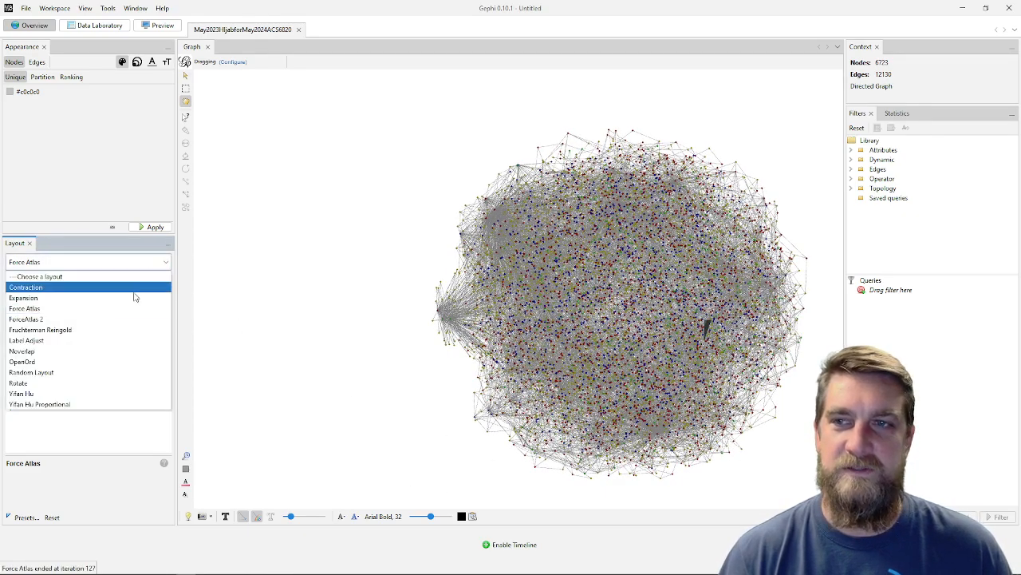
left_click(80, 363)
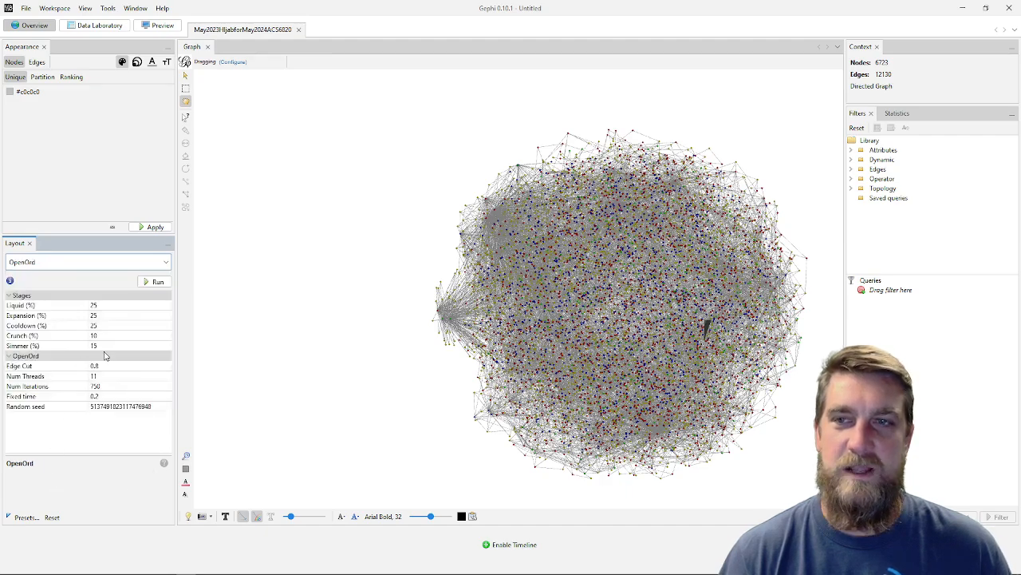
left_click(154, 282)
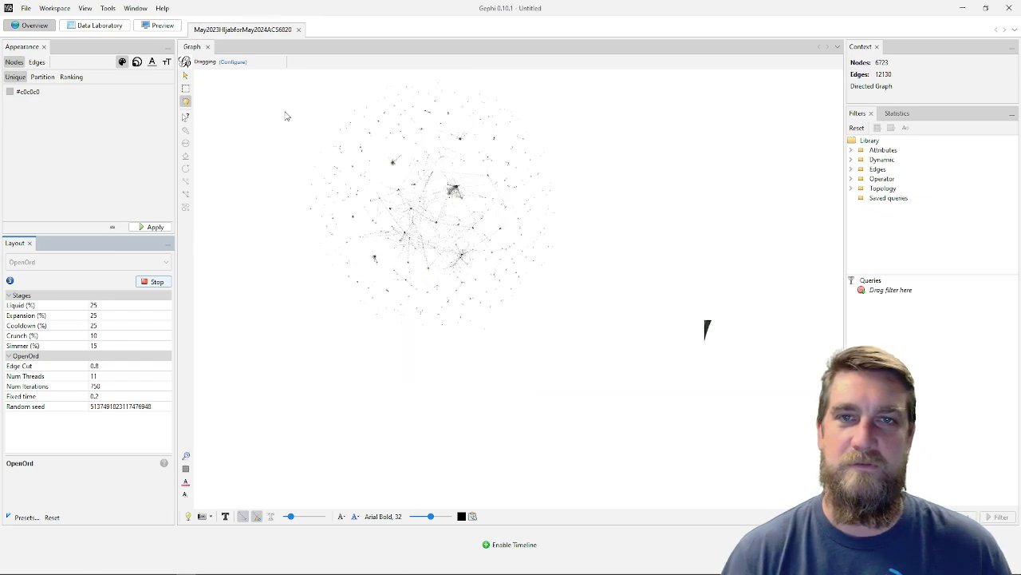
scroll(288, 117, "down", 2)
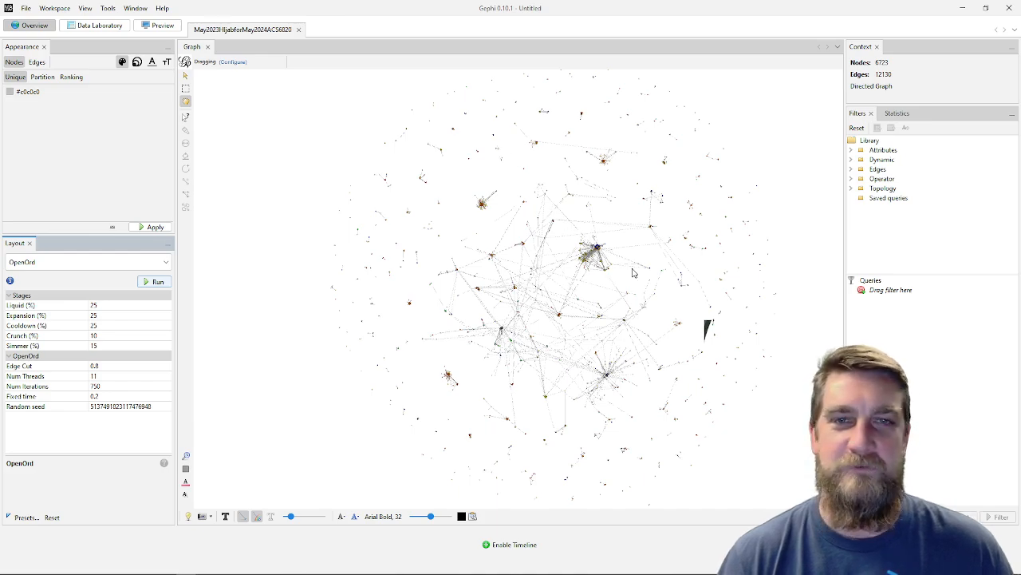
Examine the OpenOrd arrangement as a whole and up close, including the dense central cluster and its links to surrounding clusters
scroll(634, 272, "down", 2)
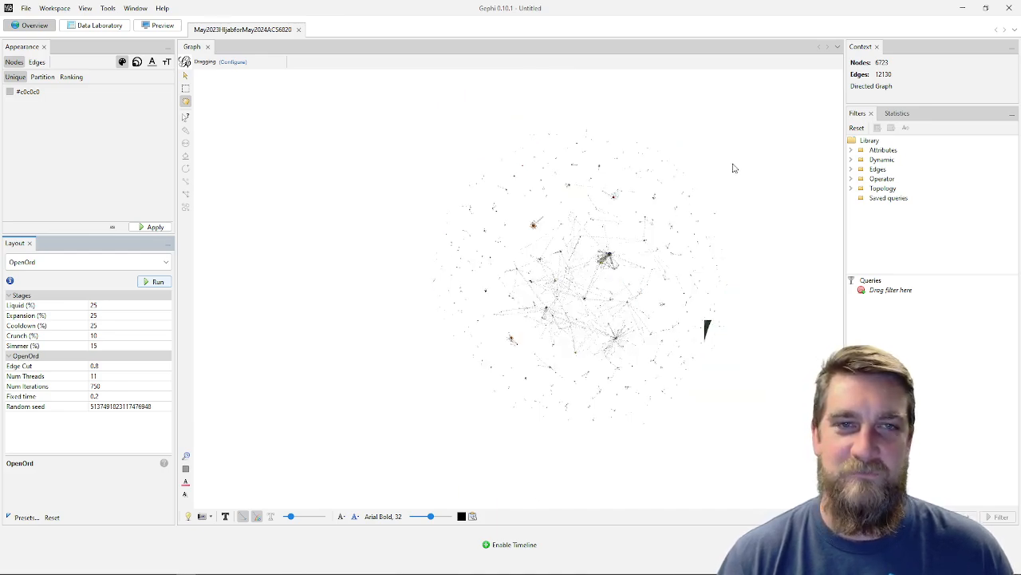
scroll(784, 155, "up", 1)
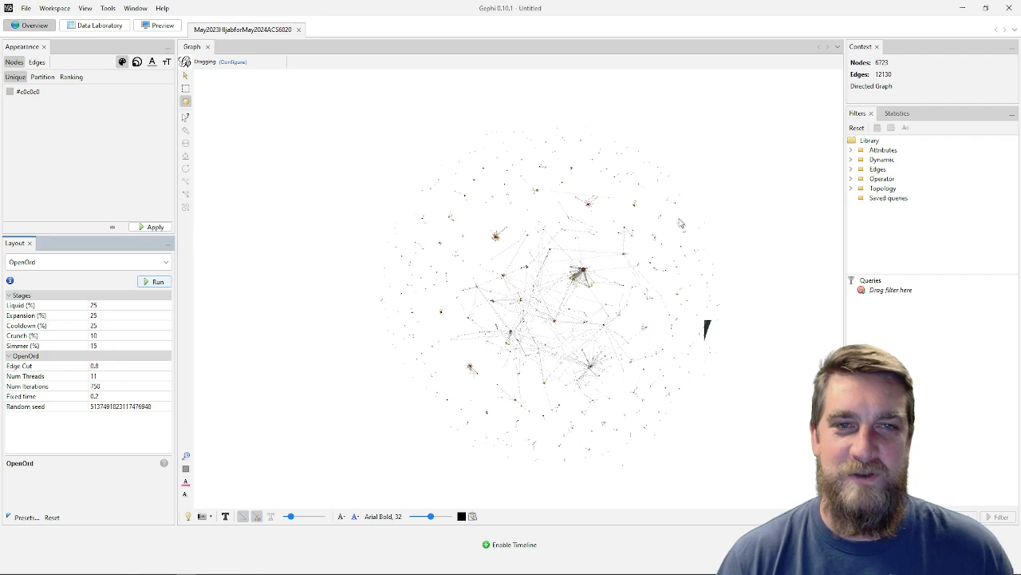
scroll(594, 252, "up", 3)
scroll(595, 251, "up", 3)
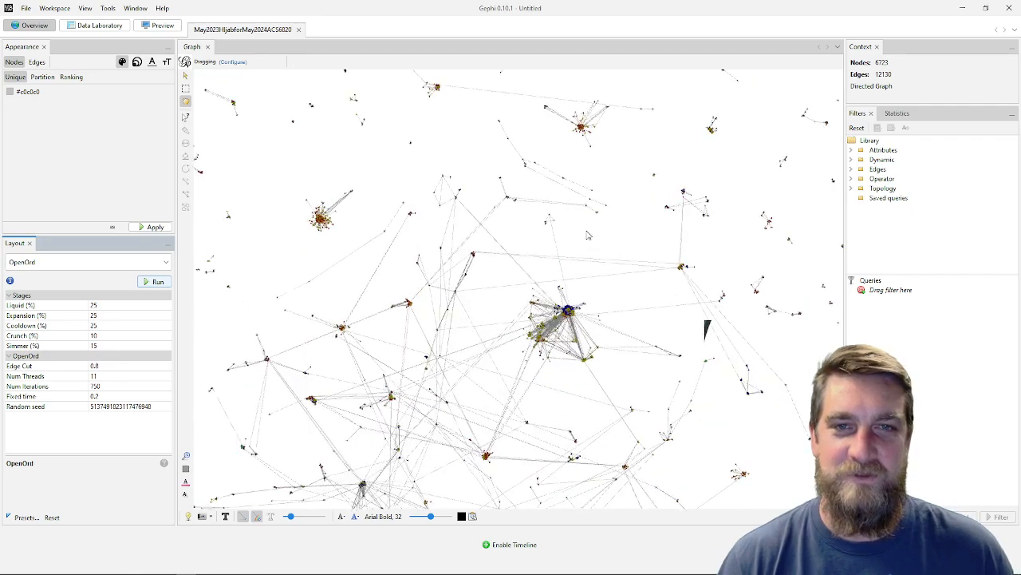
scroll(483, 343, "down", 2)
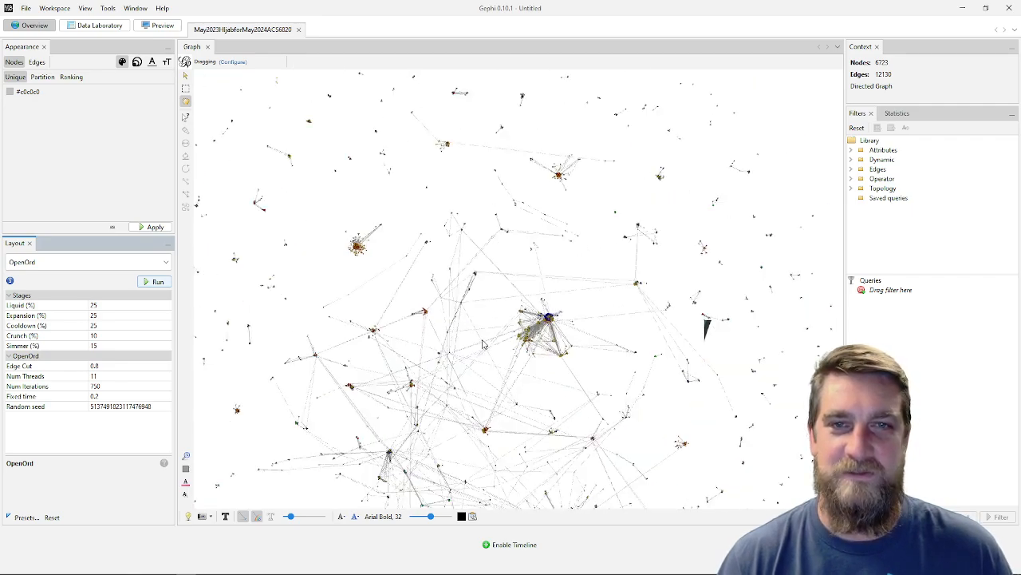
scroll(482, 343, "down", 2)
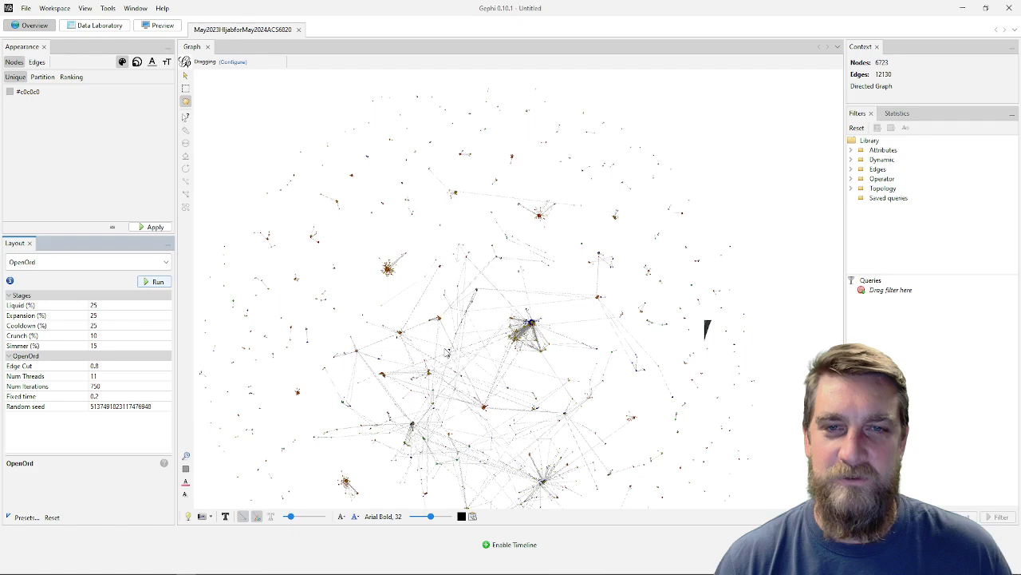
scroll(447, 353, "down", 2)
scroll(457, 375, "up", 3)
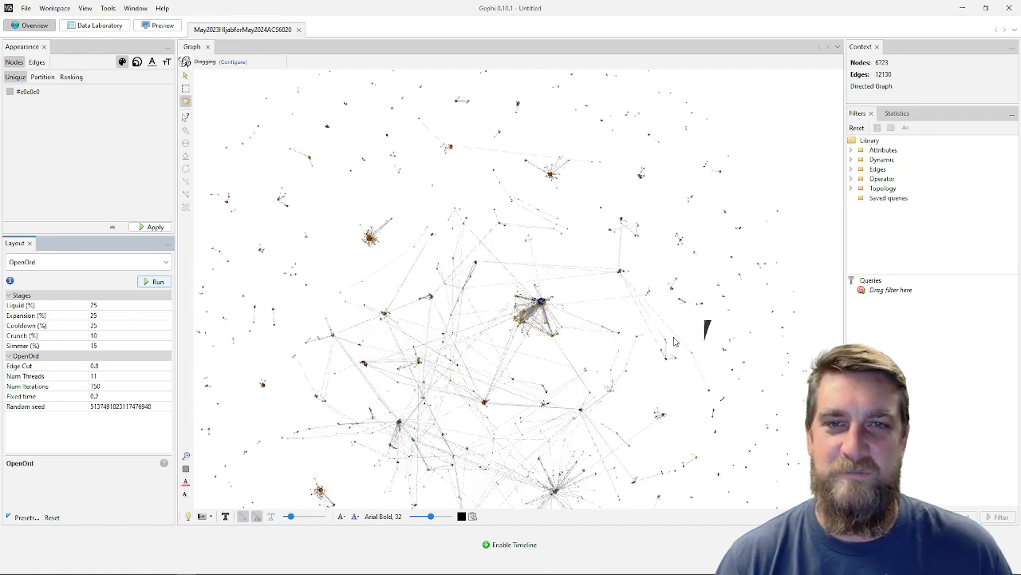
scroll(576, 300, "up", 5)
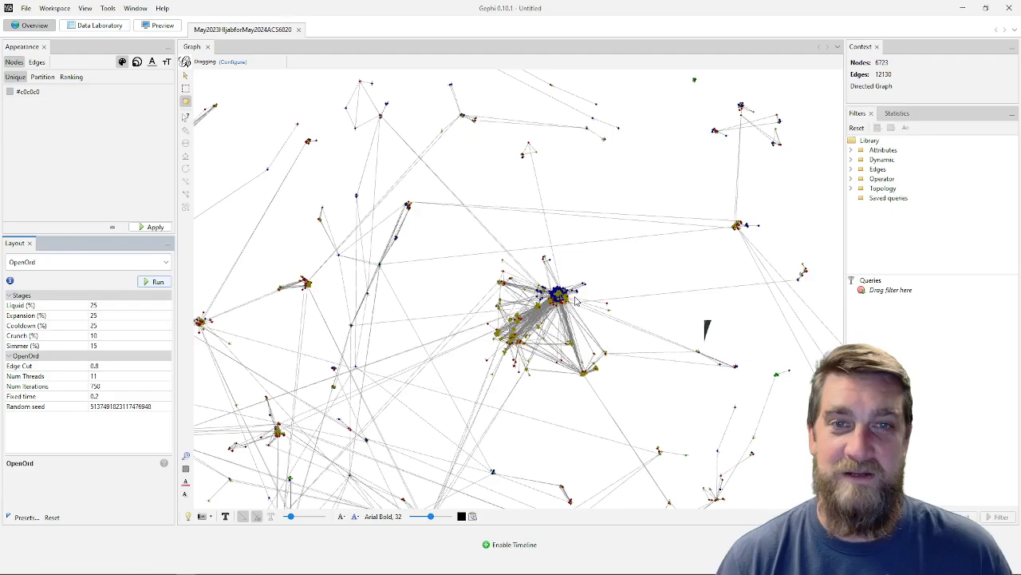
scroll(530, 297, "up", 3)
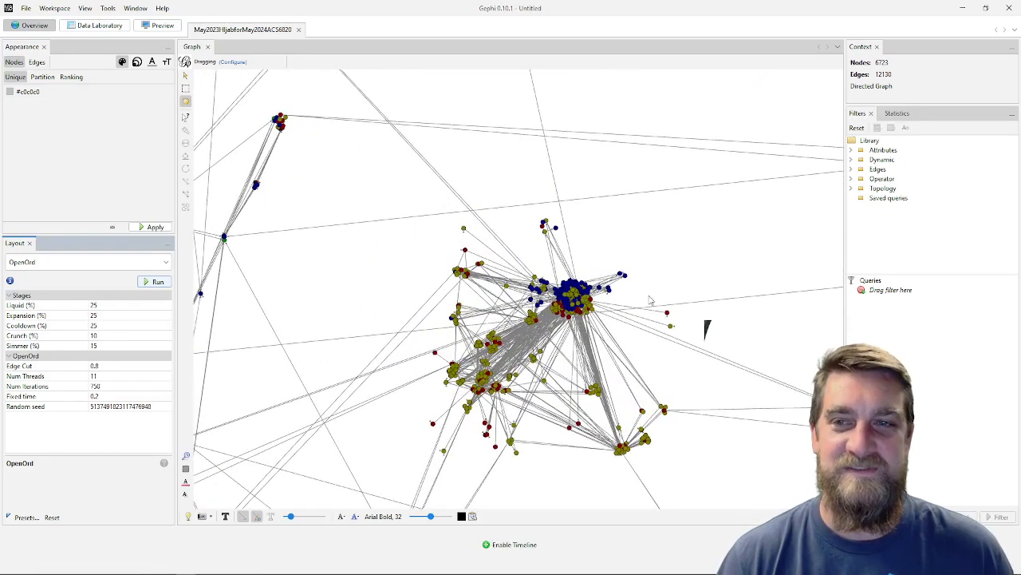
scroll(551, 310, "up", 8)
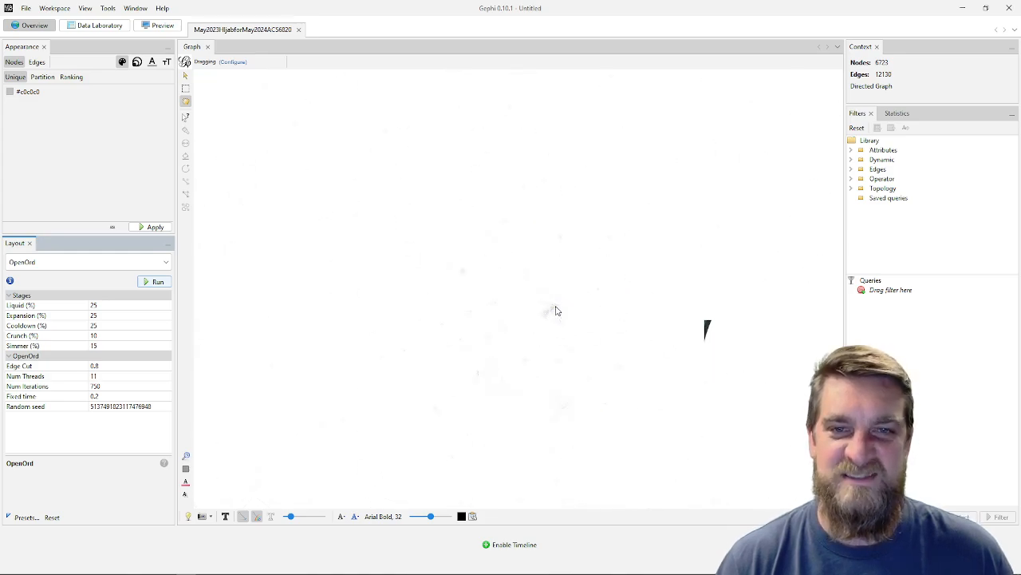
scroll(557, 311, "down", 8)
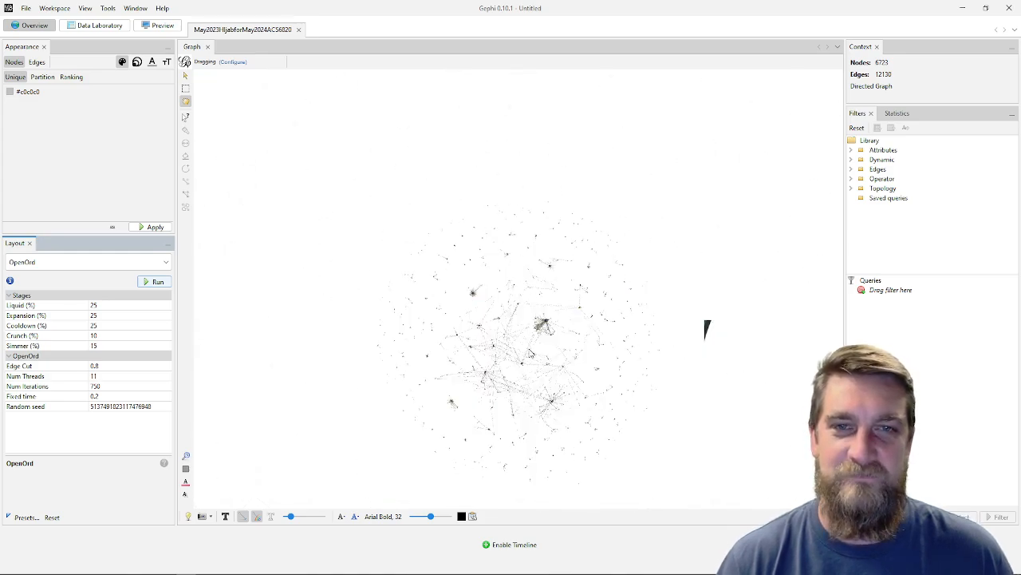
scroll(515, 510, "up", 1)
scroll(516, 508, "up", 2)
scroll(519, 504, "down", 3)
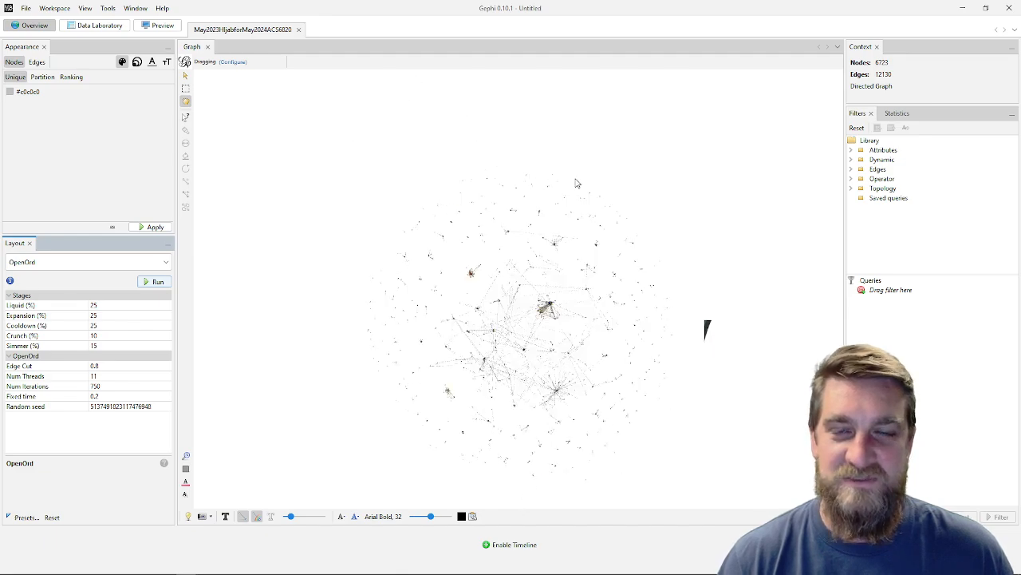
scroll(523, 493, "up", 1)
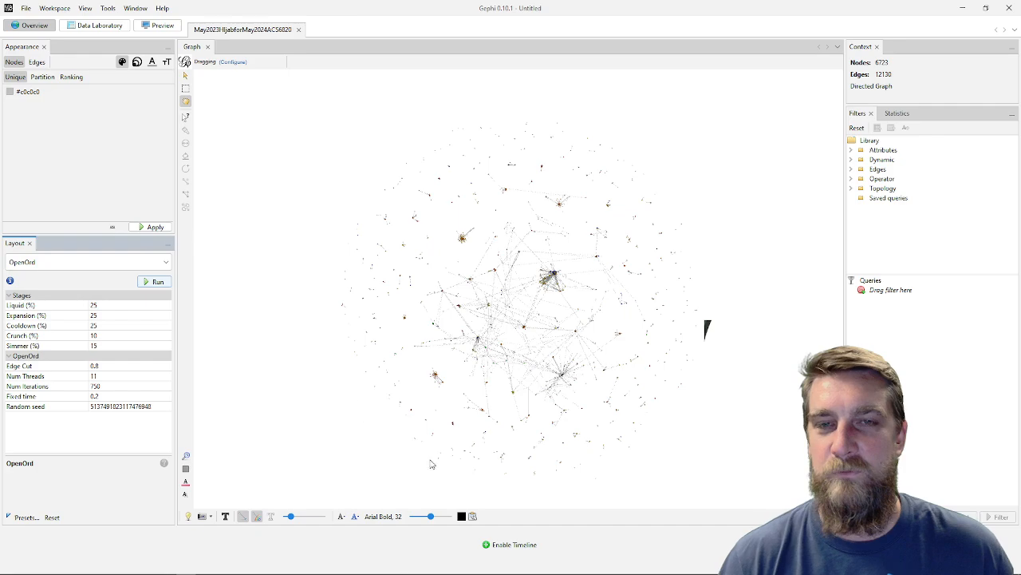
scroll(573, 321, "up", 5)
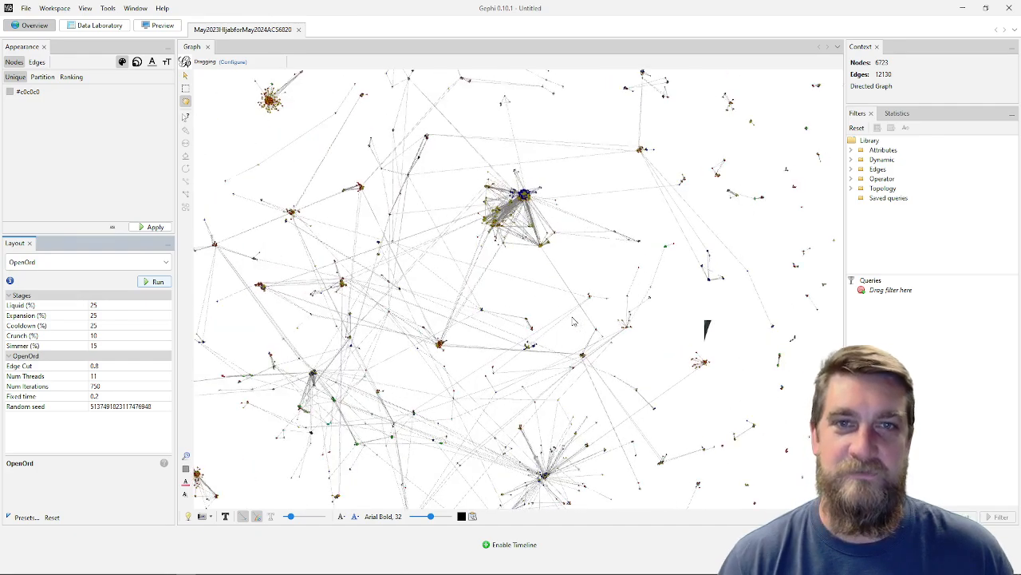
scroll(566, 317, "up", 1)
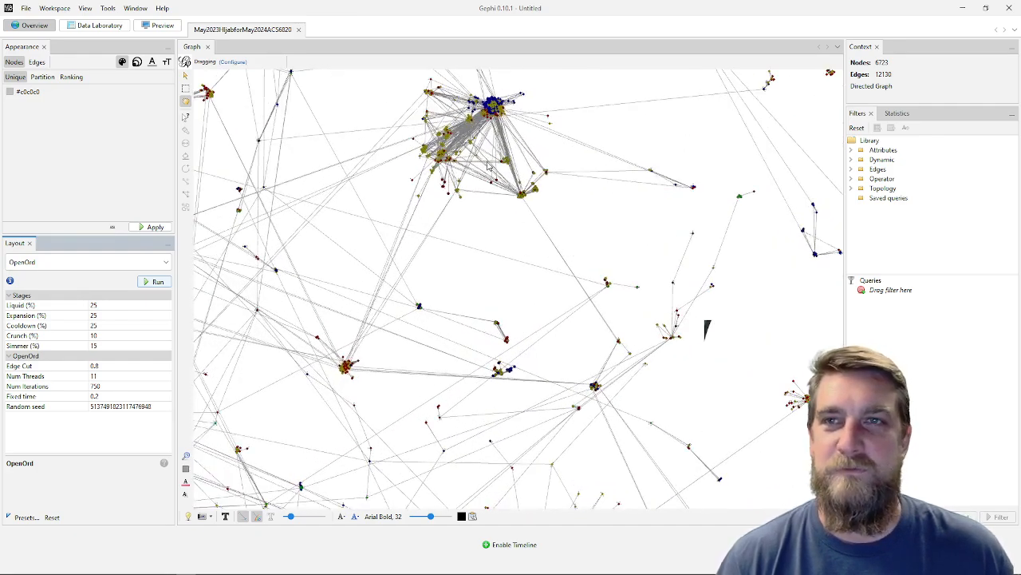
scroll(403, 270, "down", 5)
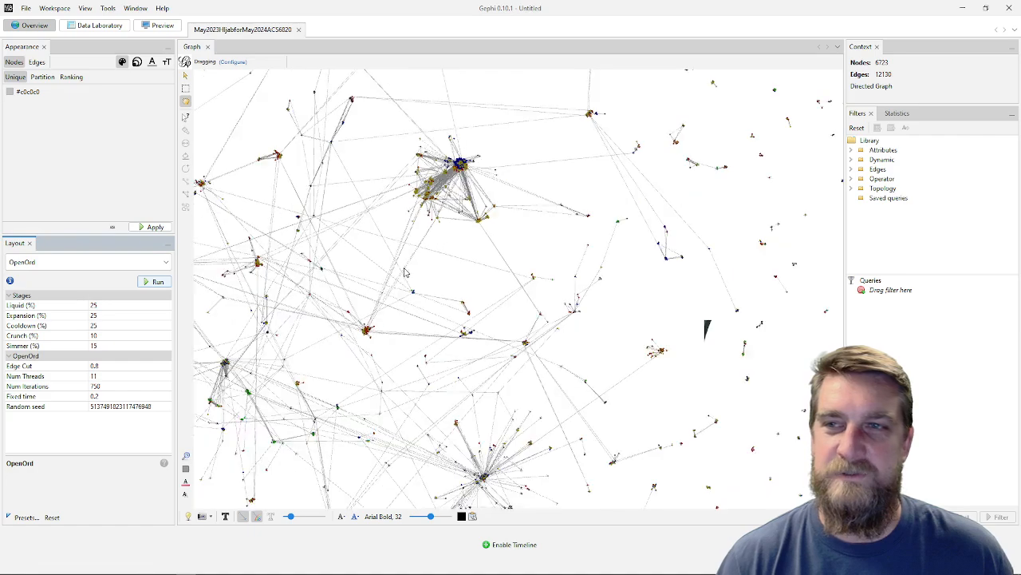
scroll(349, 215, "down", 1)
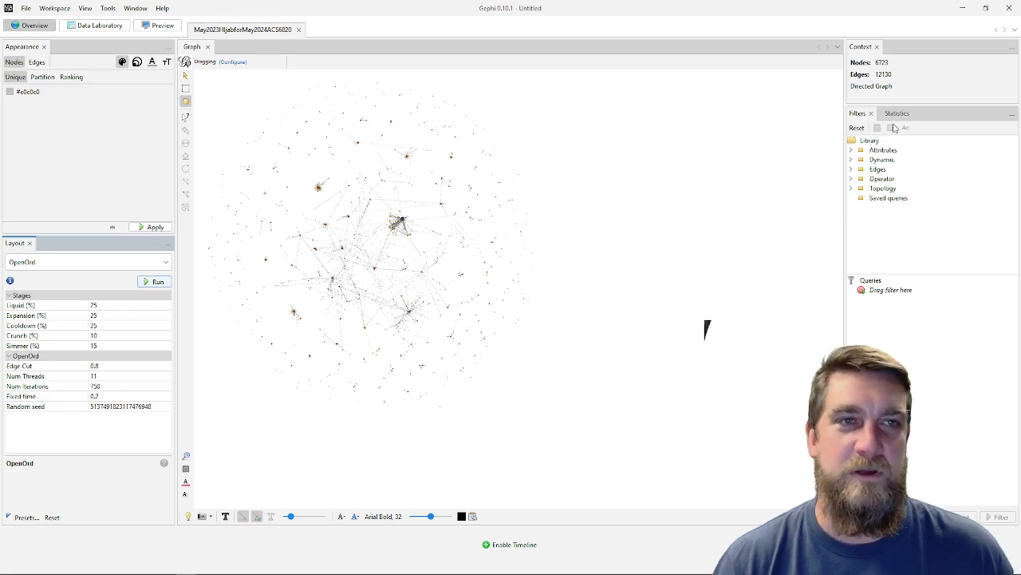
Review the filters available in the Attributes, Dynamic and Edges categories of the filter library
left_click(851, 151)
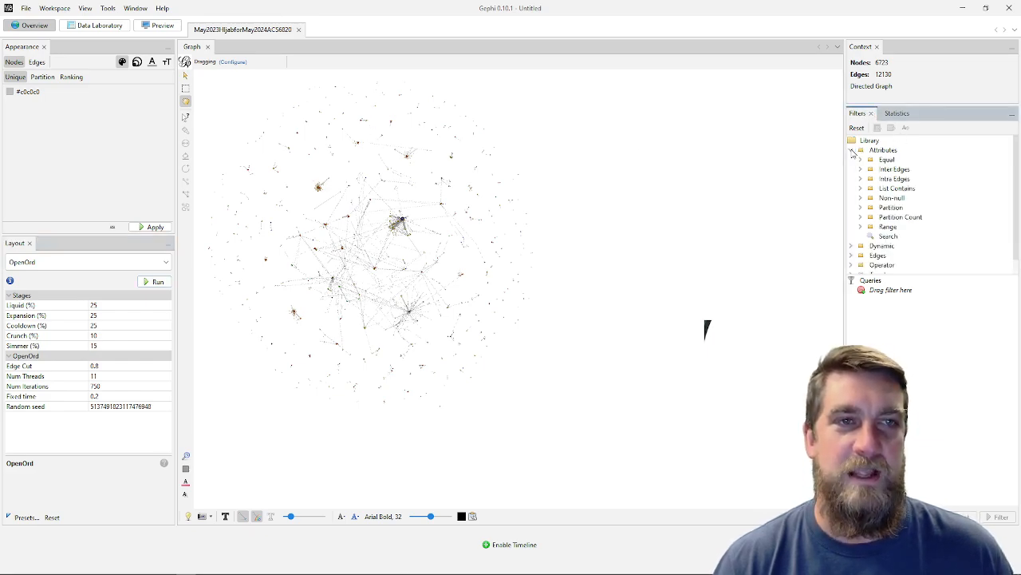
left_click(852, 151)
left_click(852, 159)
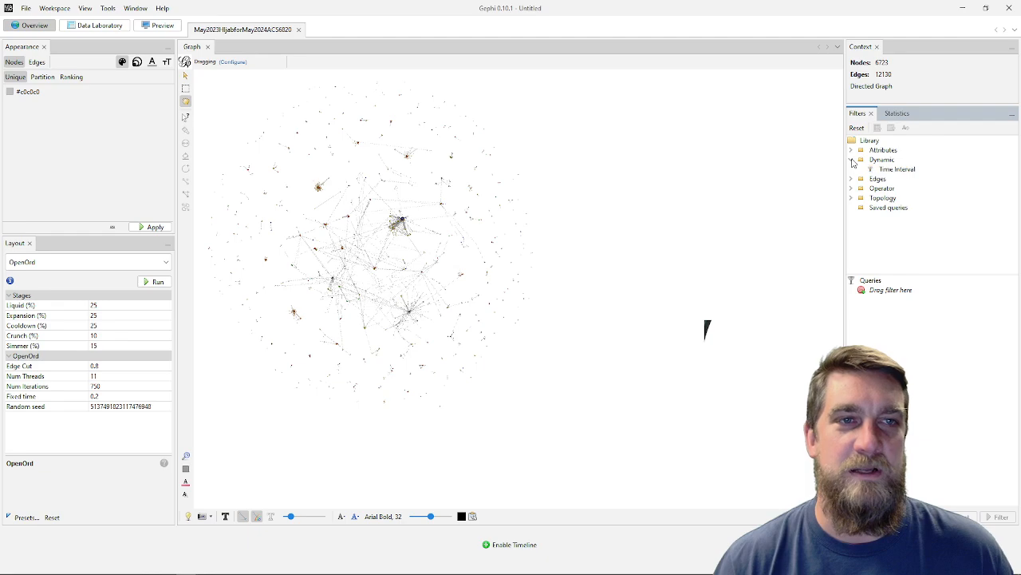
left_click(851, 161)
left_click(851, 170)
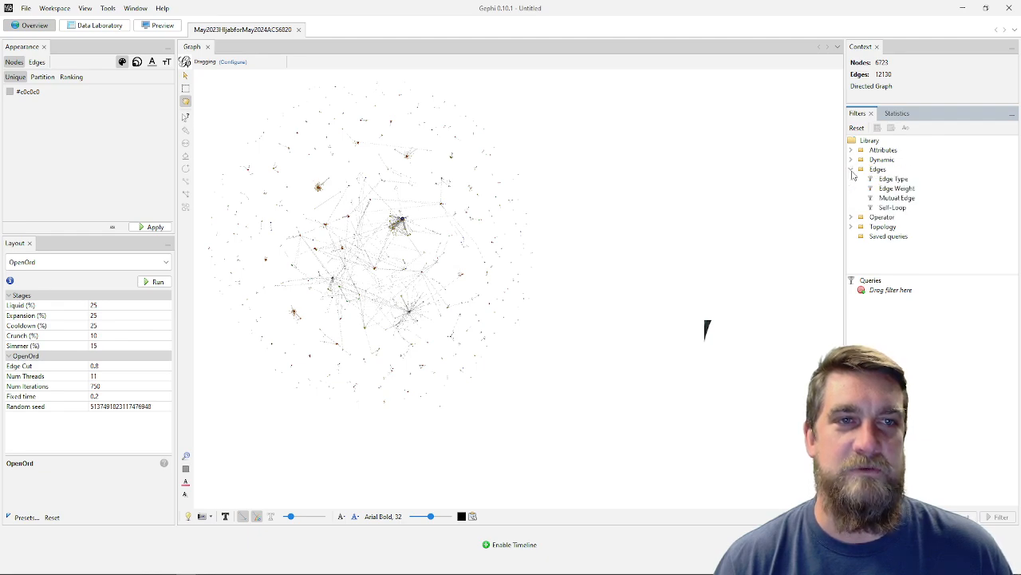
left_click(852, 170)
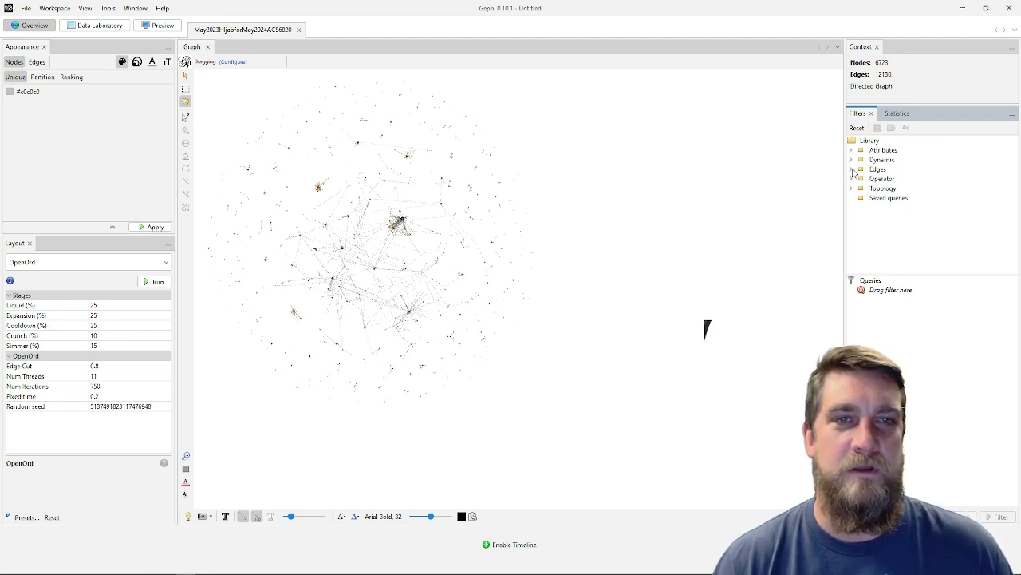
left_click(852, 170)
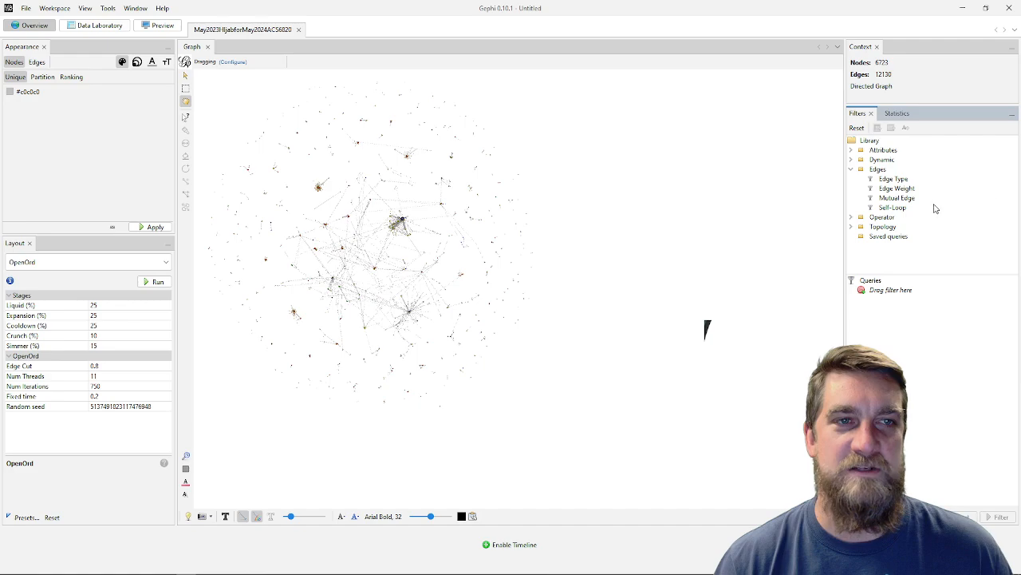
left_click(852, 170)
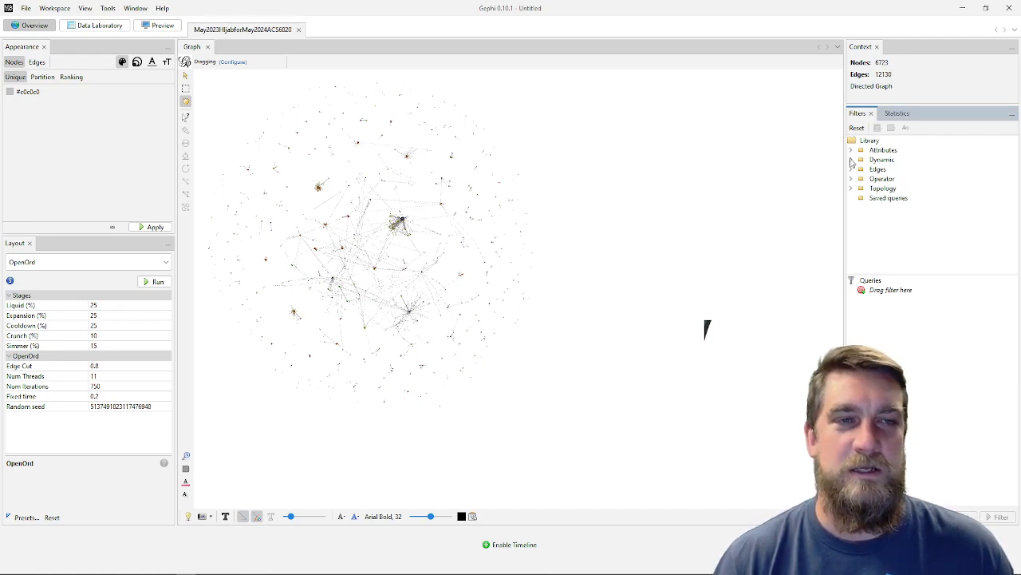
left_click(851, 151)
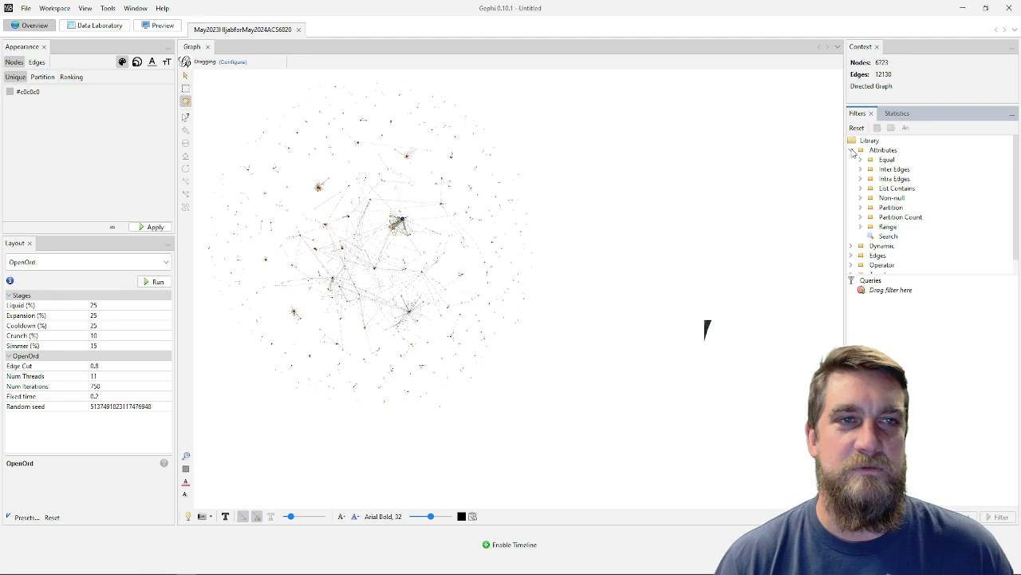
left_click(852, 151)
Add the dynamic Time Interval filter to the queries and run it on the network
left_click(852, 160)
left_click_drag(890, 169, 884, 305)
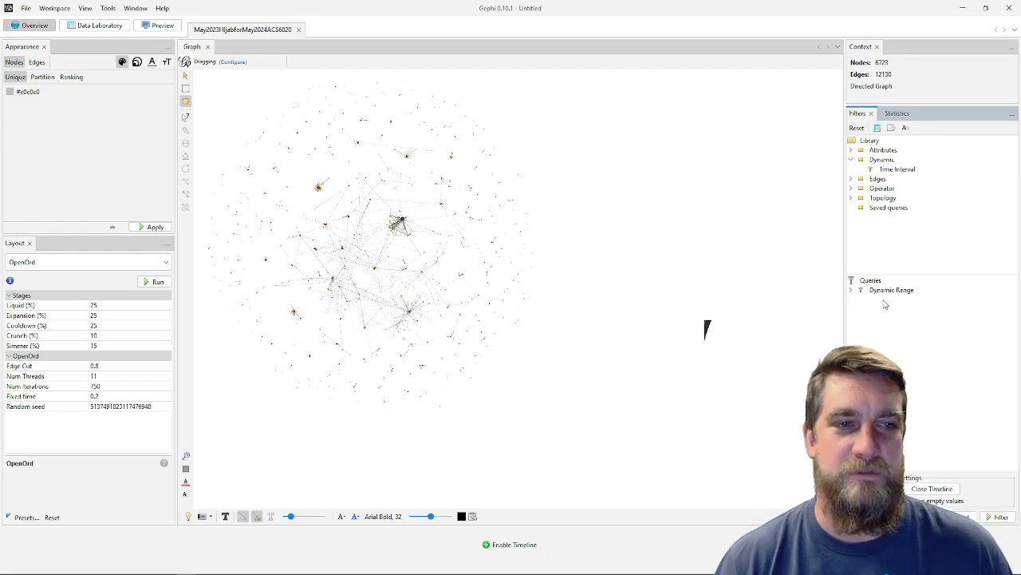
left_click(997, 517)
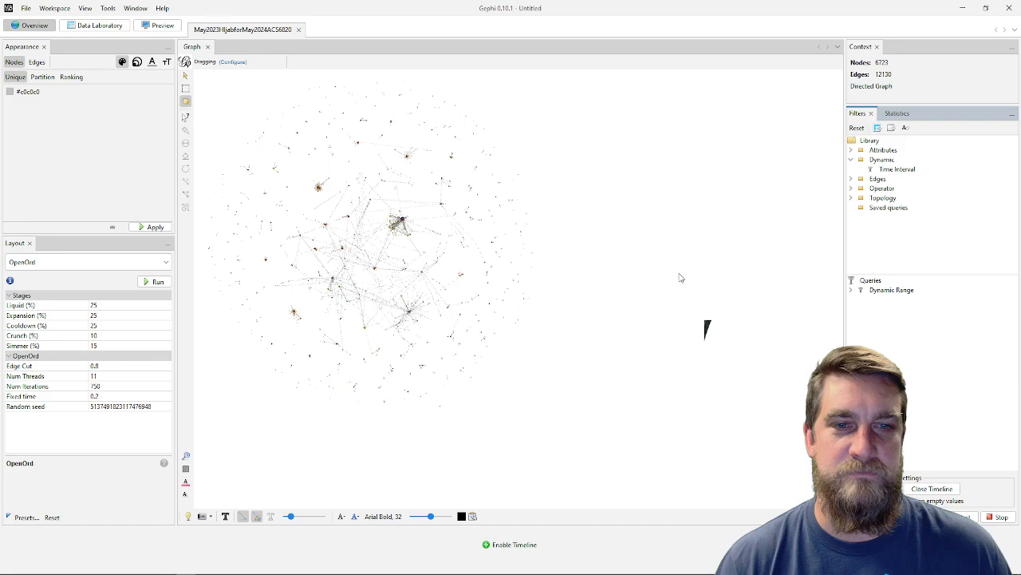
Expand the parameters of the time interval query and select its range parameter
left_click(876, 292)
double_click(876, 292)
left_click(888, 300)
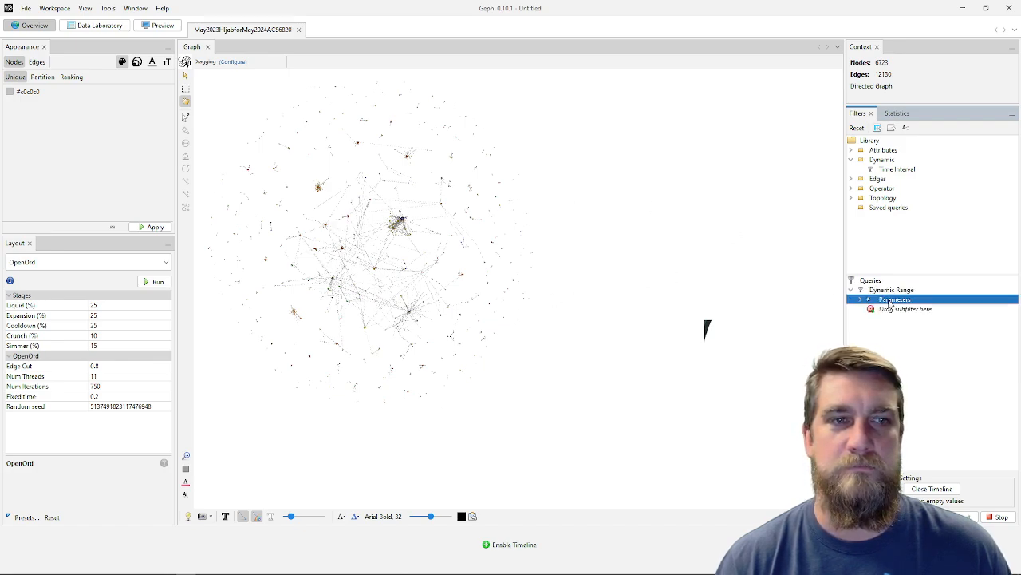
double_click(891, 304)
left_click(934, 311)
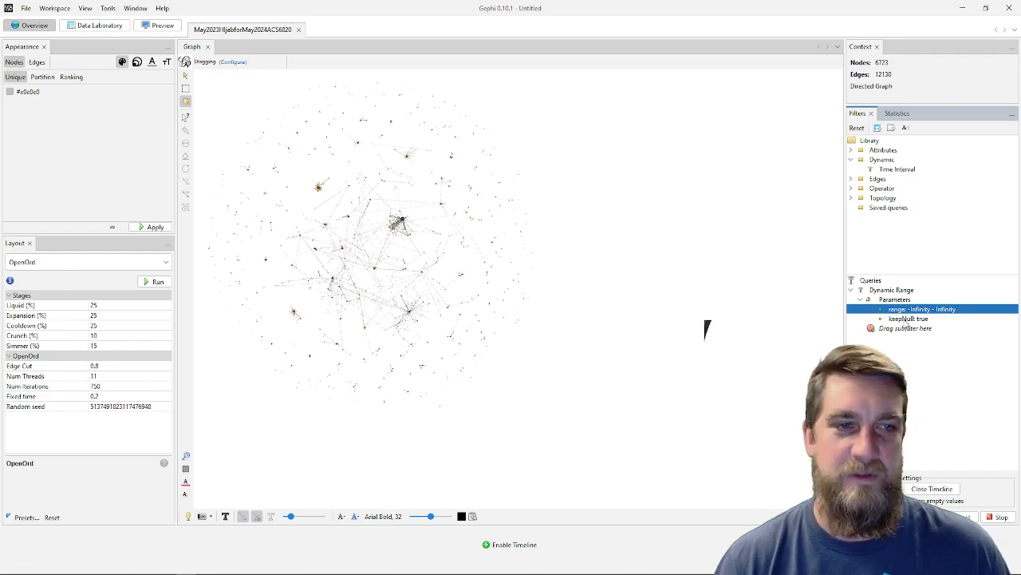
Reset the filters to clear the time interval query and inspect the dense central cluster up close
left_click(857, 128)
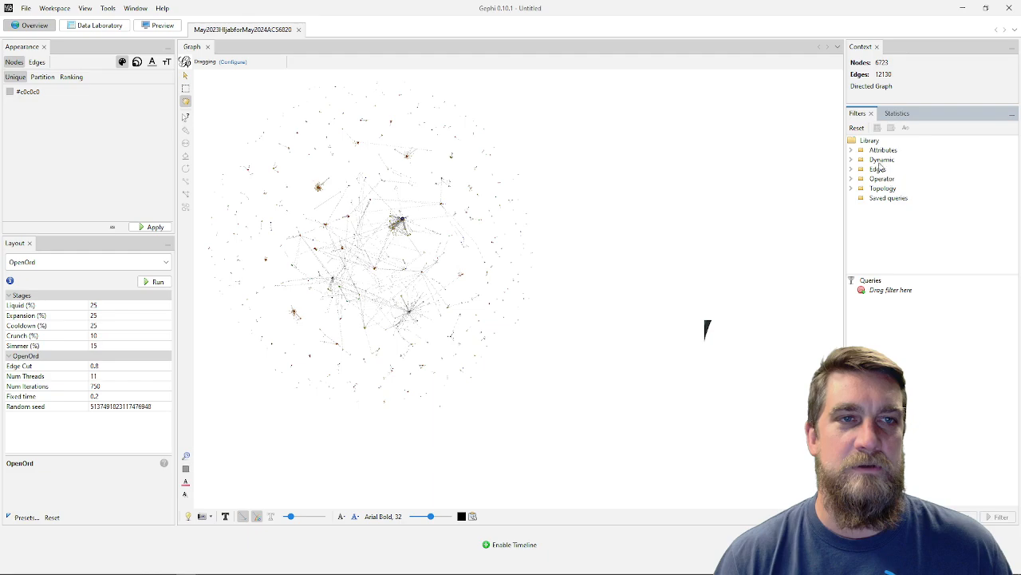
scroll(372, 274, "up", 3)
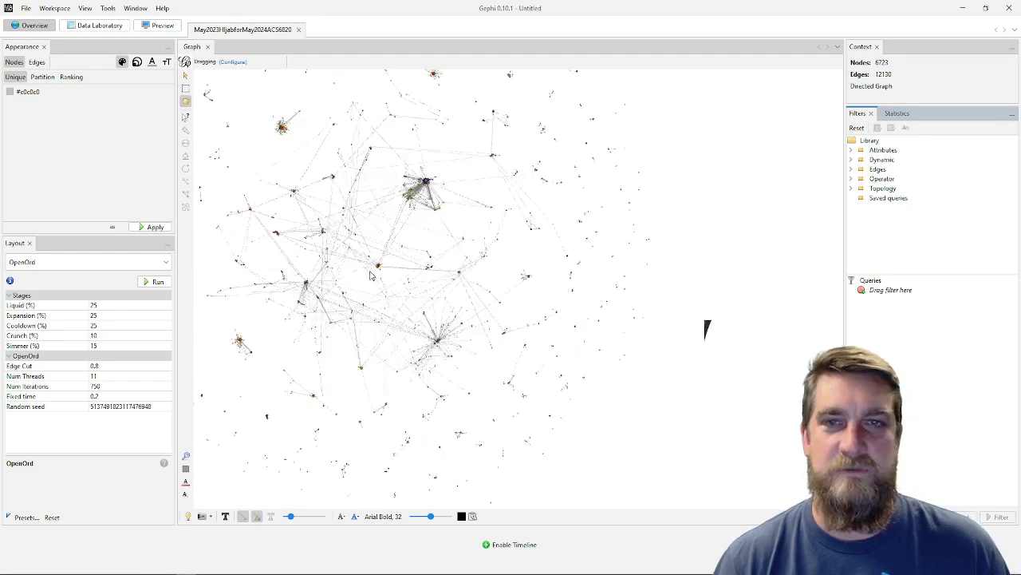
scroll(449, 136, "up", 5)
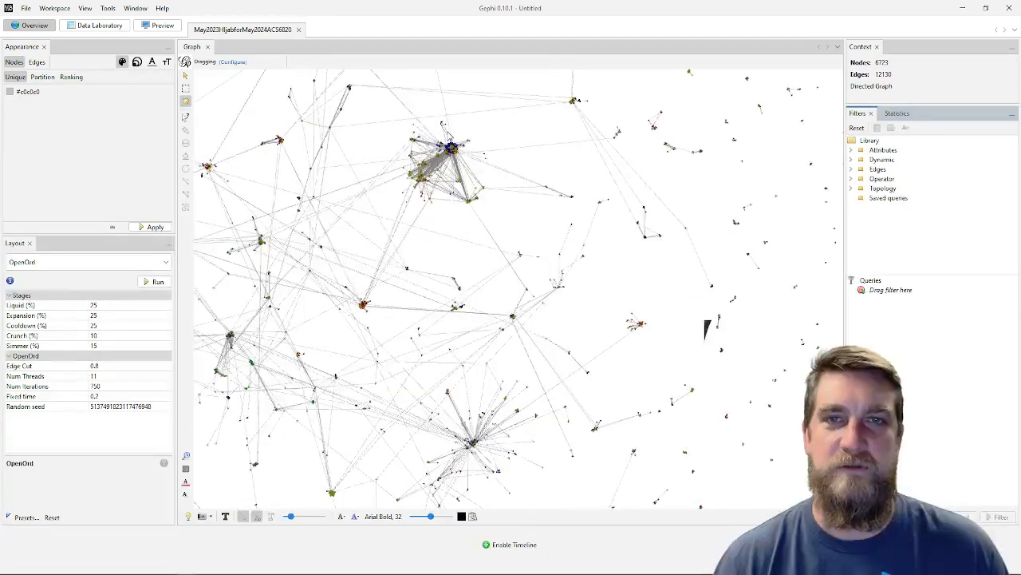
scroll(415, 103, "up", 4)
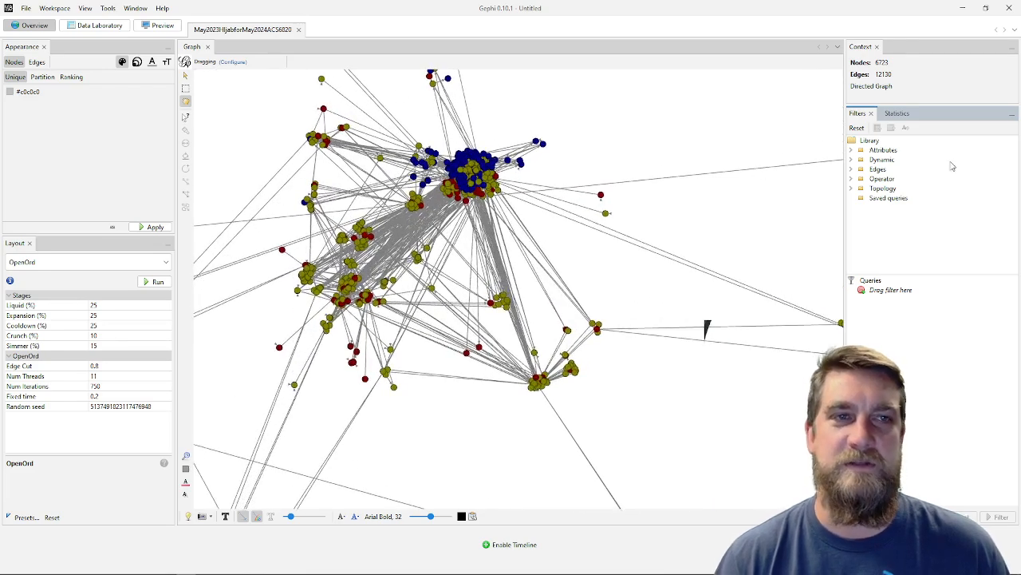
Review the node attributes available for Equal filters in the Attributes category of the filter library
left_click(851, 151)
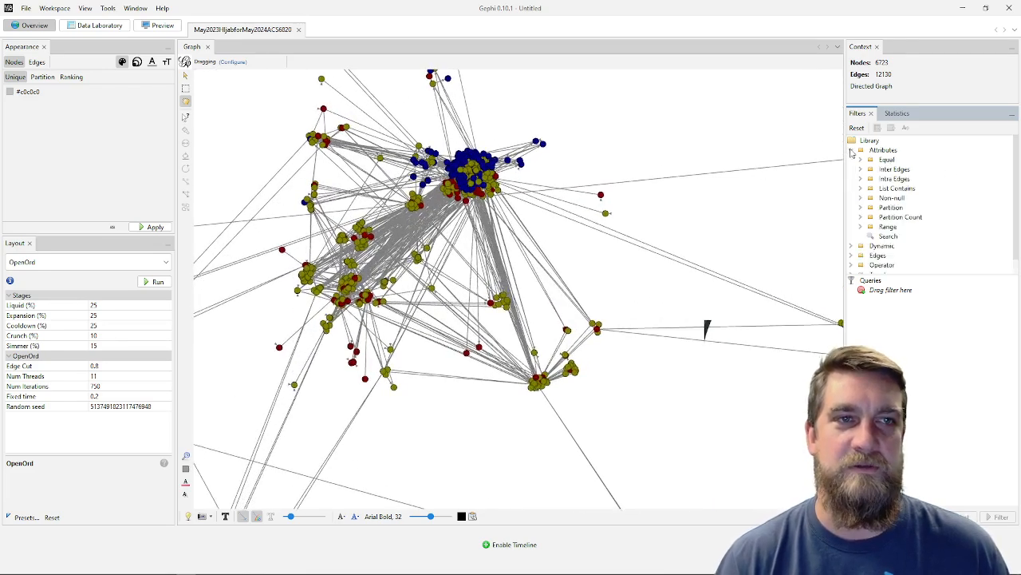
left_click(860, 159)
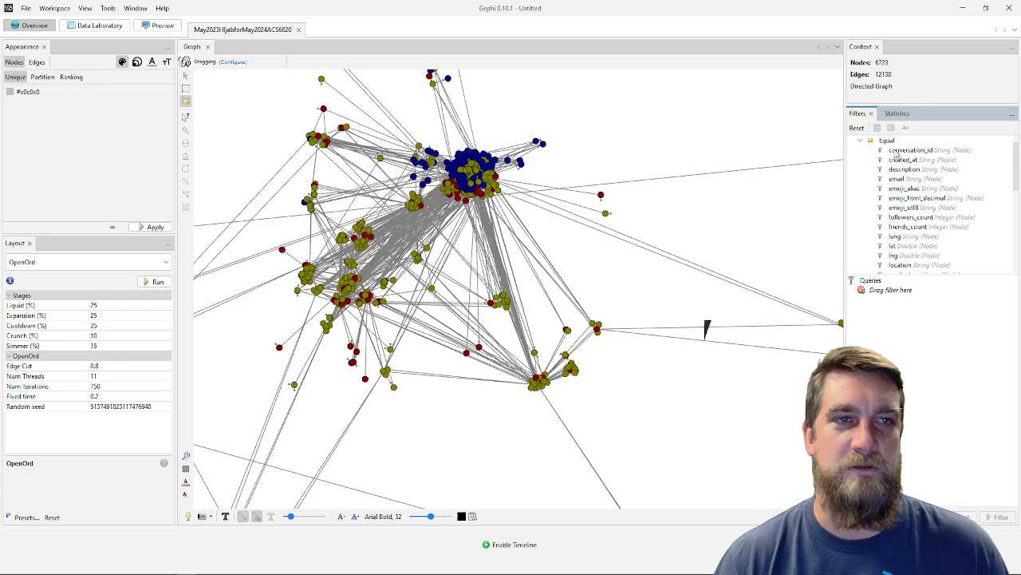
scroll(888, 226, "up", 1)
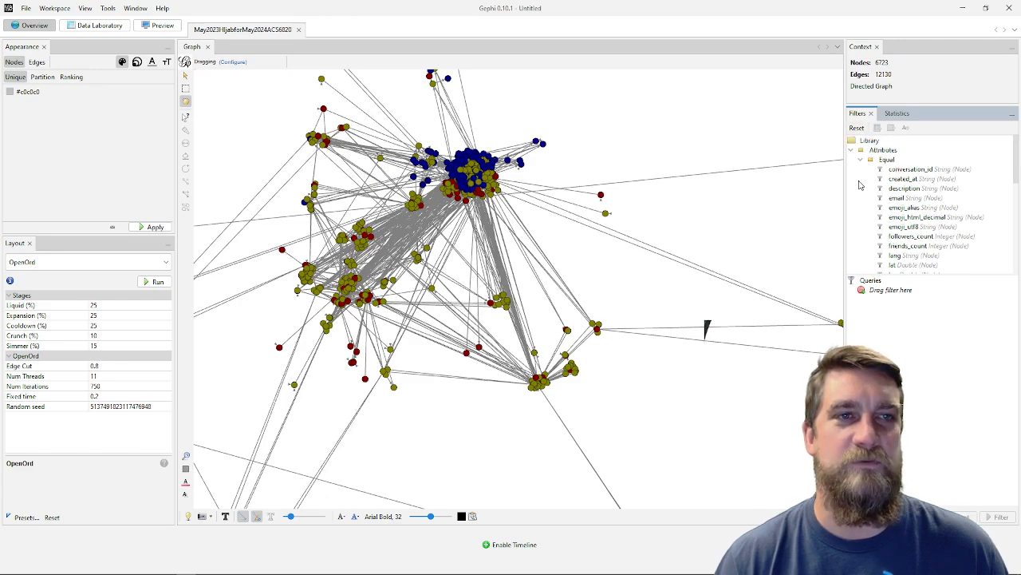
scroll(868, 165, "down", 1)
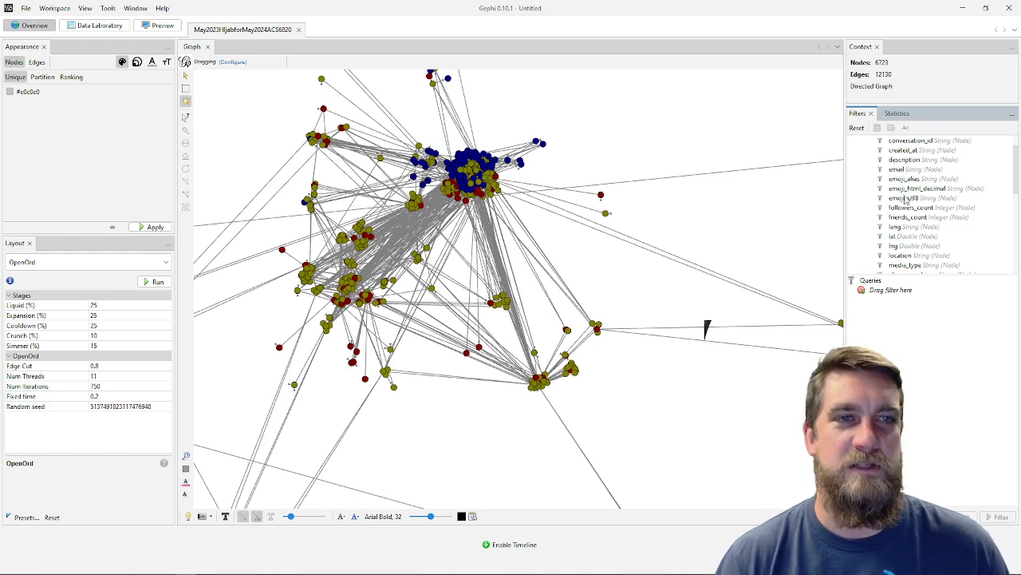
scroll(908, 205, "down", 1)
scroll(915, 189, "down", 1)
scroll(915, 189, "down", 1)
scroll(917, 194, "down", 1)
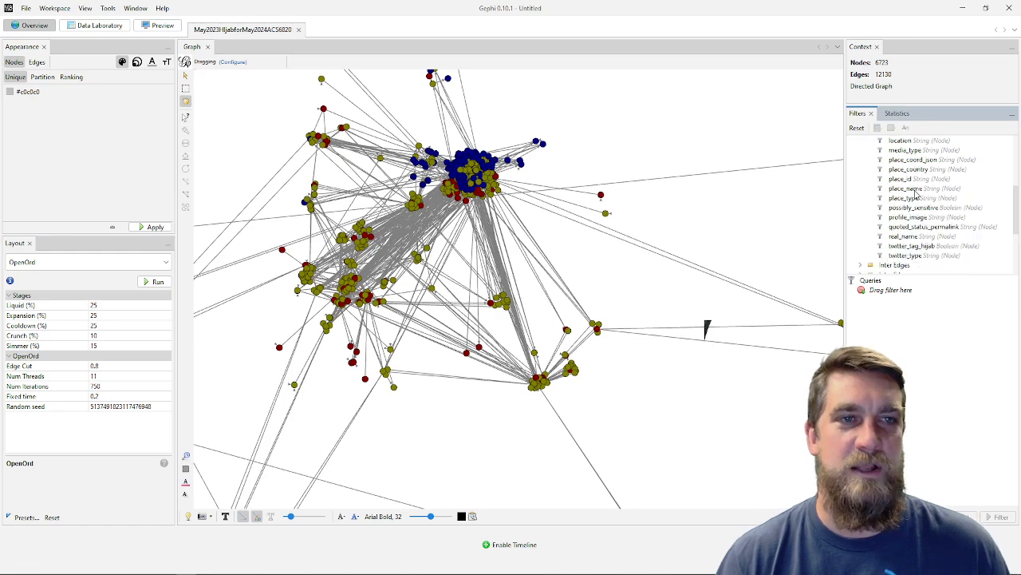
scroll(912, 211, "up", 3)
scroll(907, 230, "up", 2)
left_click(860, 160)
left_click(852, 150)
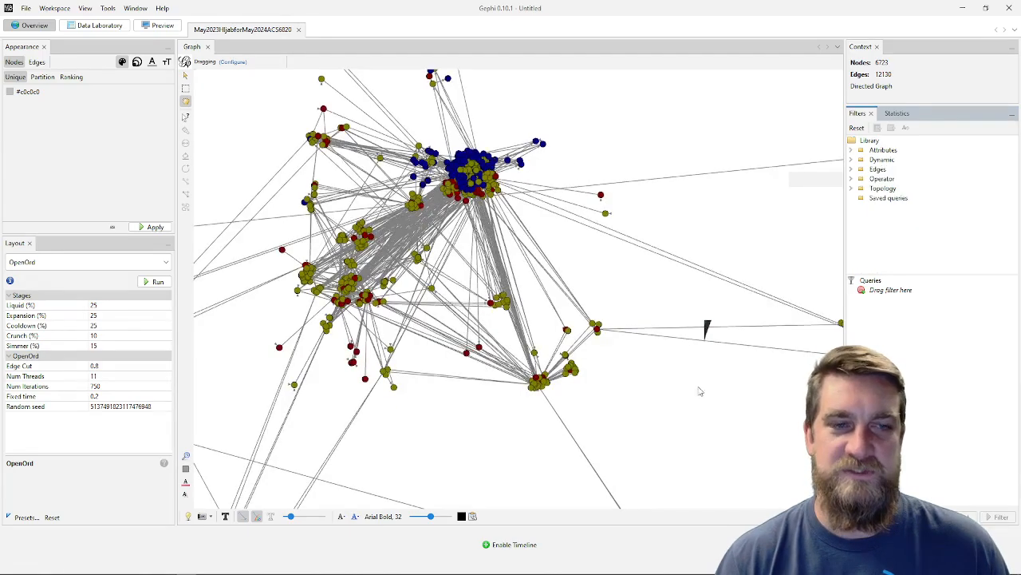
Examine the overall spread of the unfiltered network, from the dense cluster out to the surrounding ring of small components
scroll(603, 375, "down", 5)
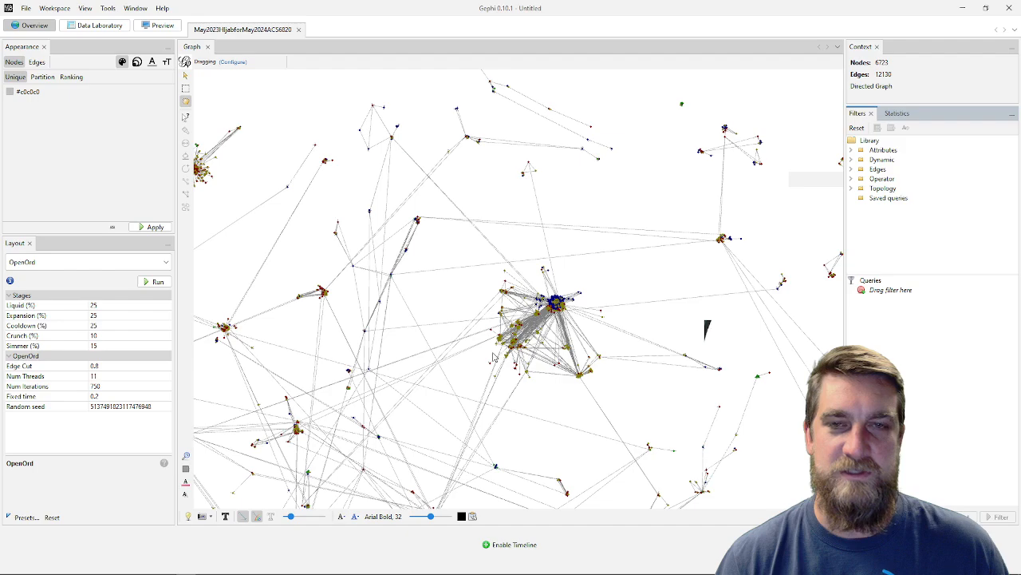
scroll(494, 357, "down", 3)
scroll(557, 336, "down", 2)
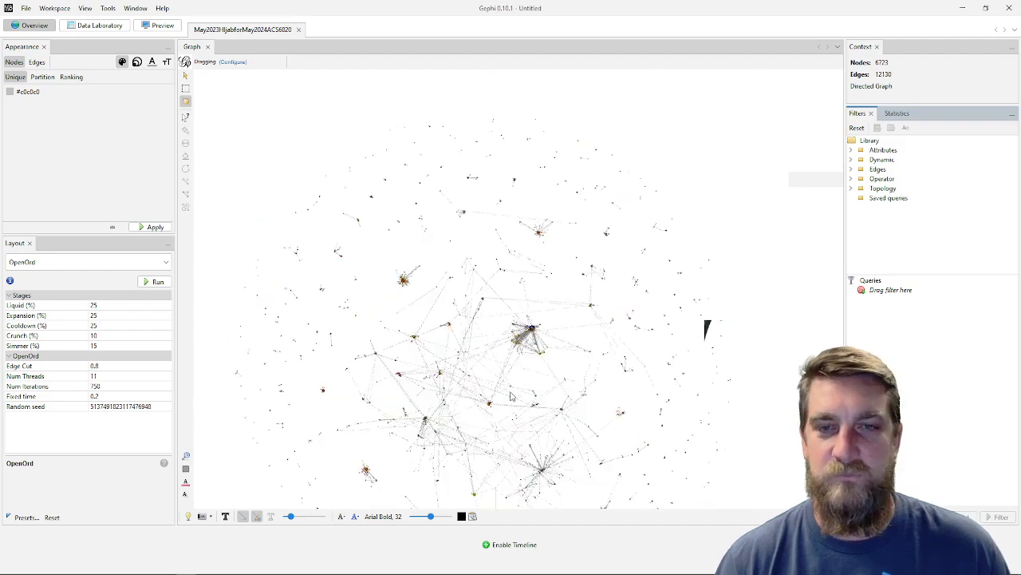
scroll(486, 478, "down", 2)
scroll(483, 483, "down", 2)
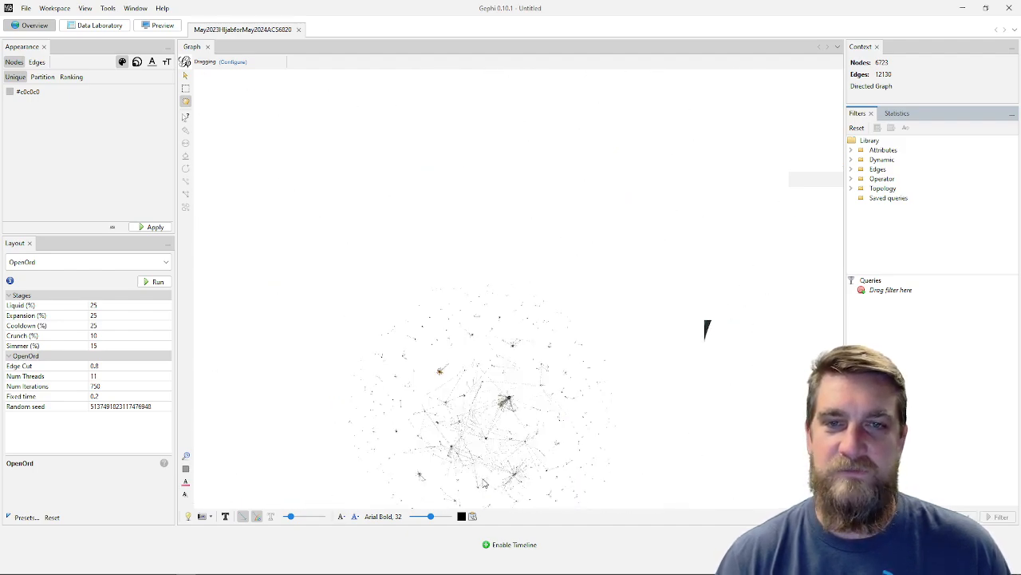
scroll(499, 251, "up", 2)
scroll(505, 367, "down", 4)
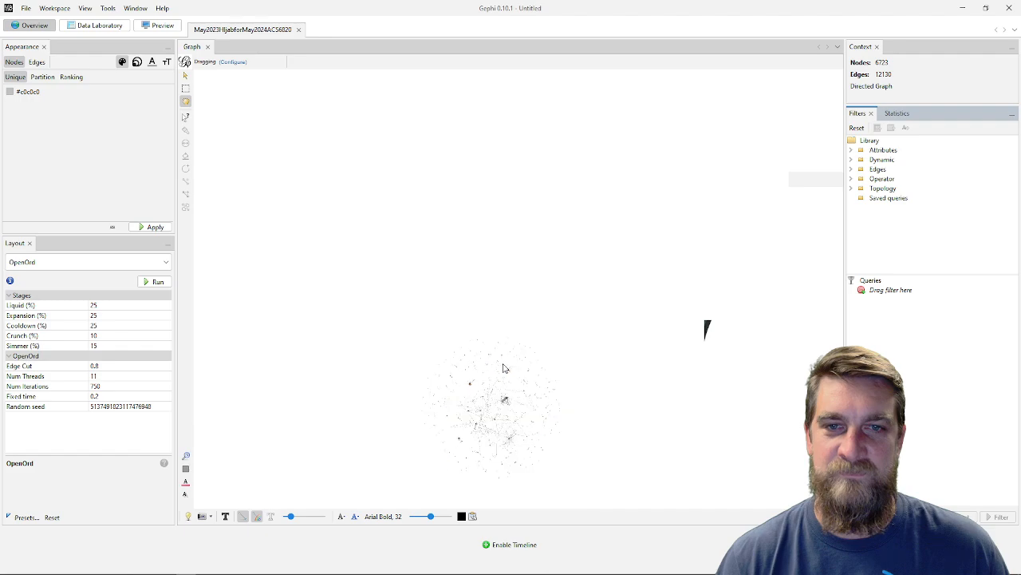
scroll(502, 487, "up", 5)
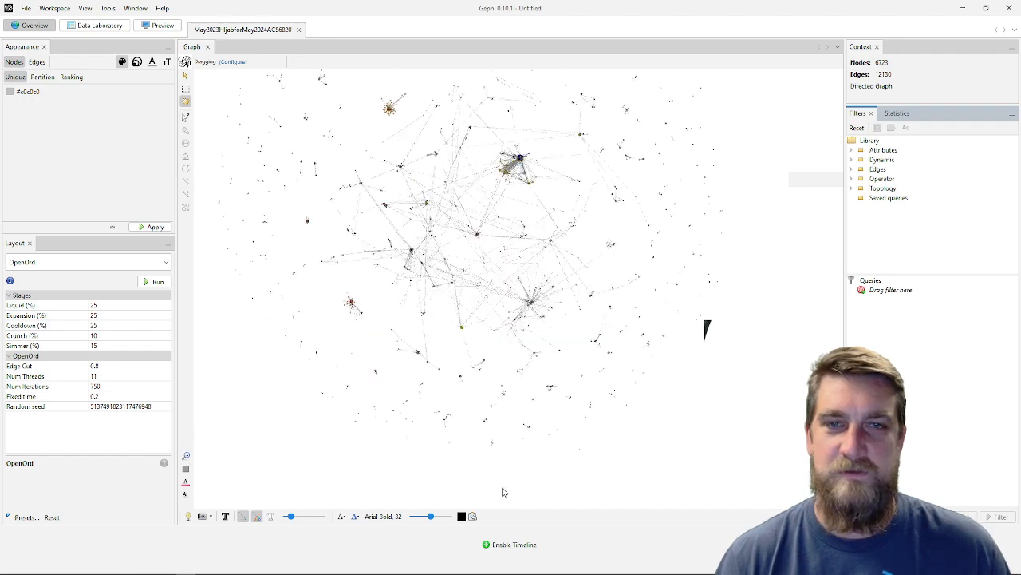
scroll(503, 490, "down", 3)
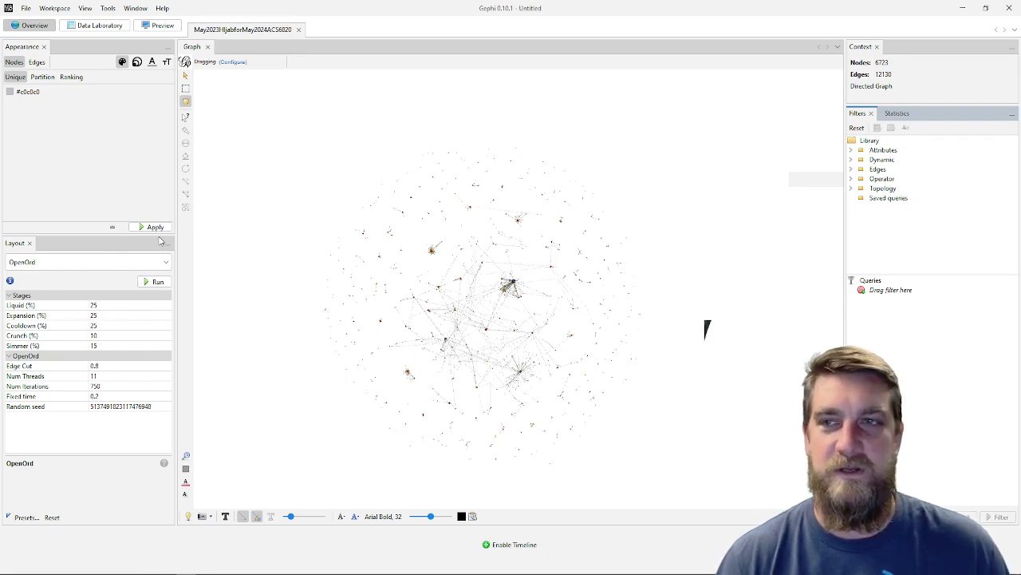
Choose the Fruchterman Reingold layout and run it on the network
left_click(166, 265)
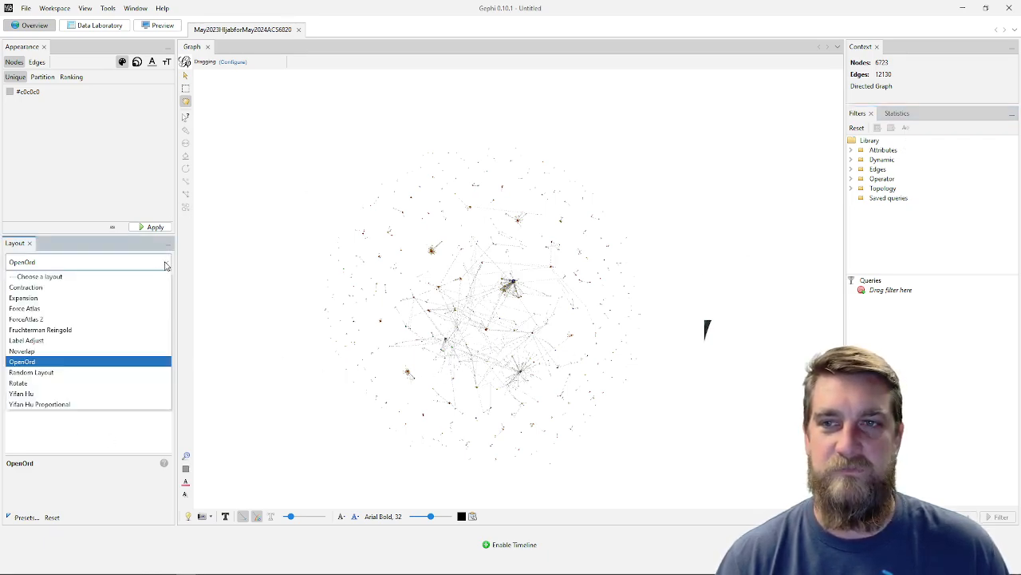
left_click(58, 334)
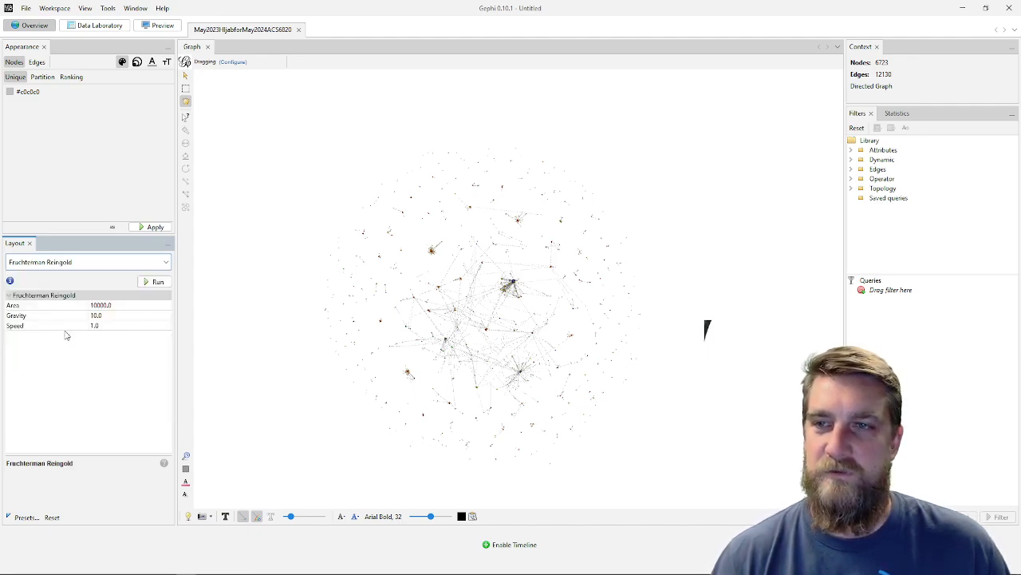
left_click(158, 281)
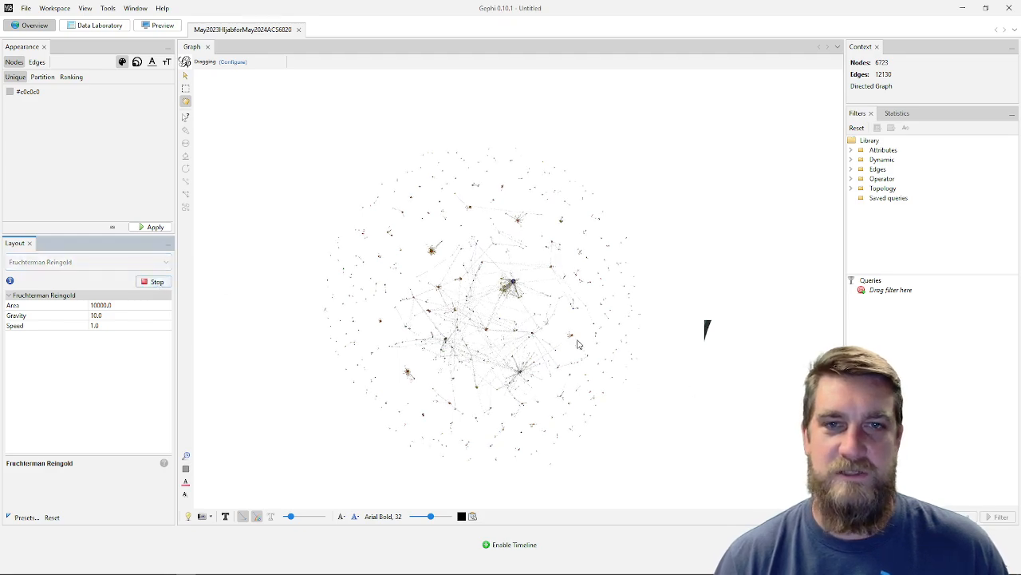
Observe how the running Fruchterman Reingold layout rearranges the dense blue-ringed cluster and the smaller clusters around it
scroll(577, 342, "up", 2)
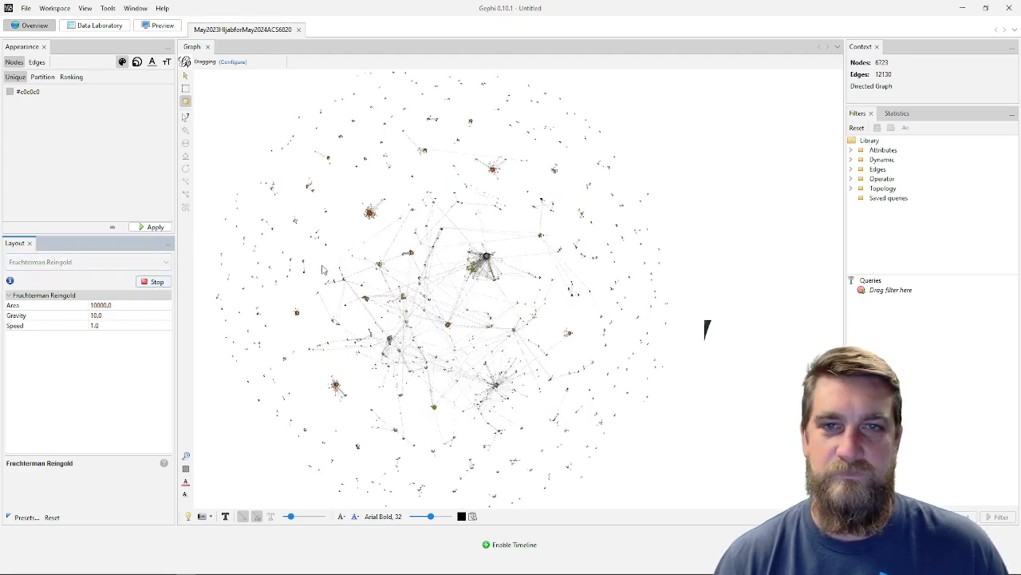
scroll(273, 260, "up", 1)
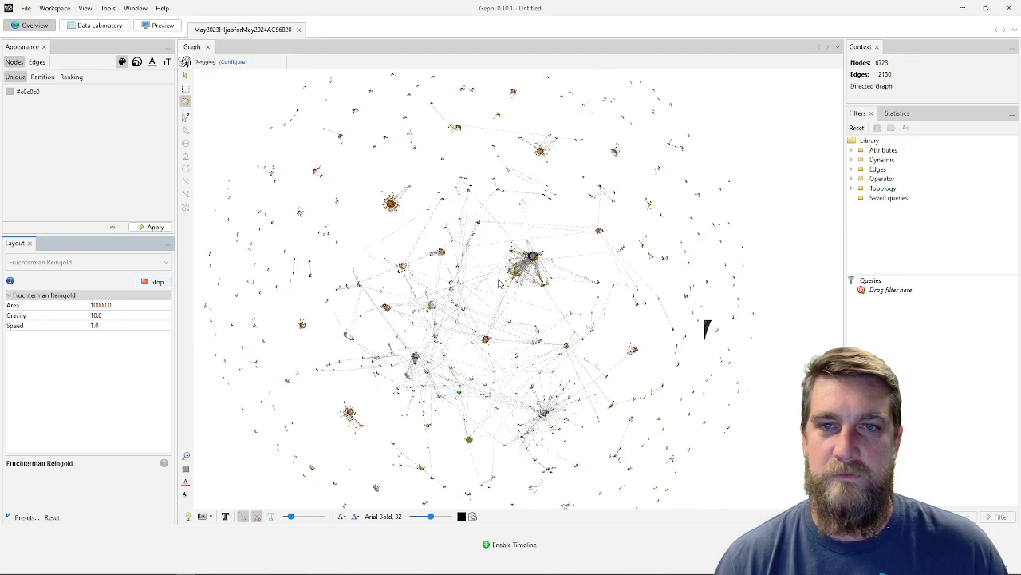
scroll(498, 282, "up", 1)
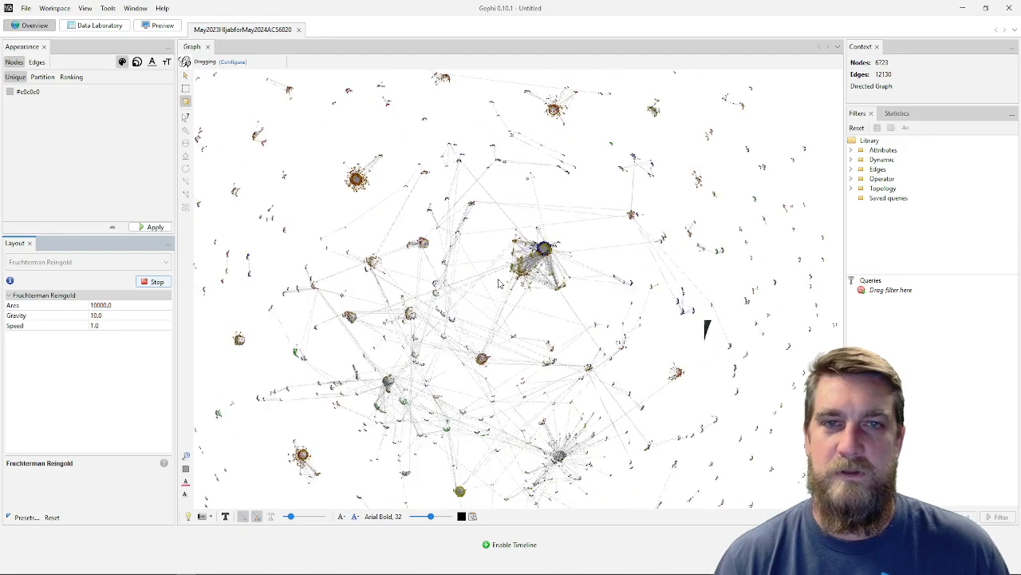
scroll(499, 282, "up", 2)
scroll(498, 282, "up", 2)
scroll(499, 281, "up", 1)
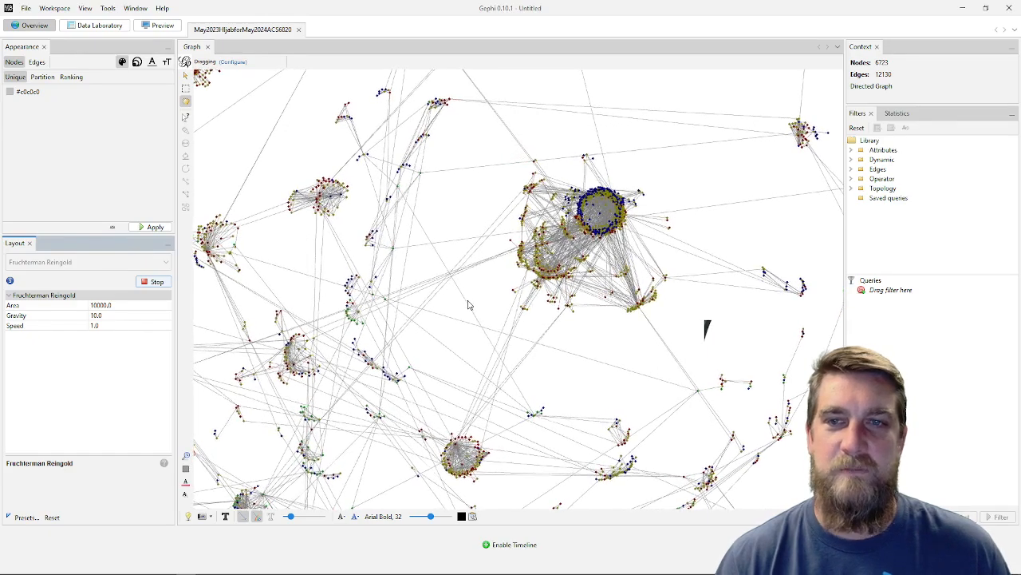
scroll(469, 304, "down", 3)
scroll(469, 304, "down", 5)
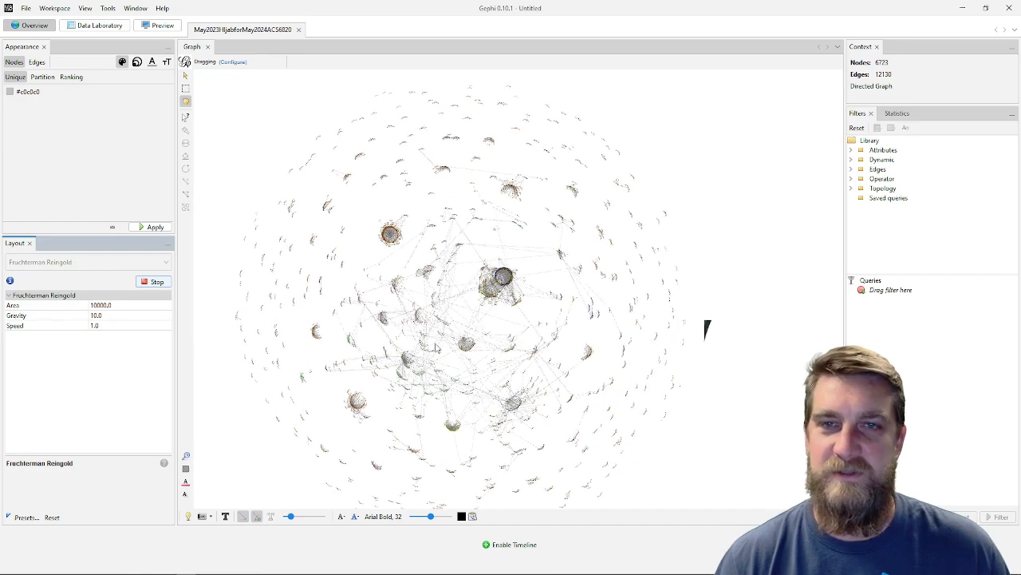
Inspect the expanding large circular cluster up close, including its internal hub nodes and links to neighbouring groups
scroll(581, 272, "up", 6)
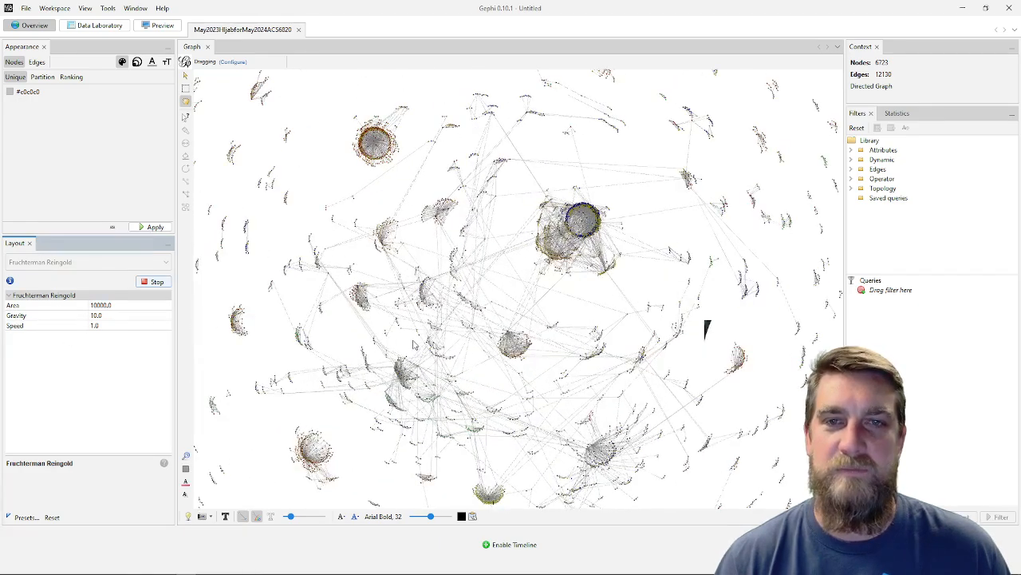
scroll(581, 272, "down", 4)
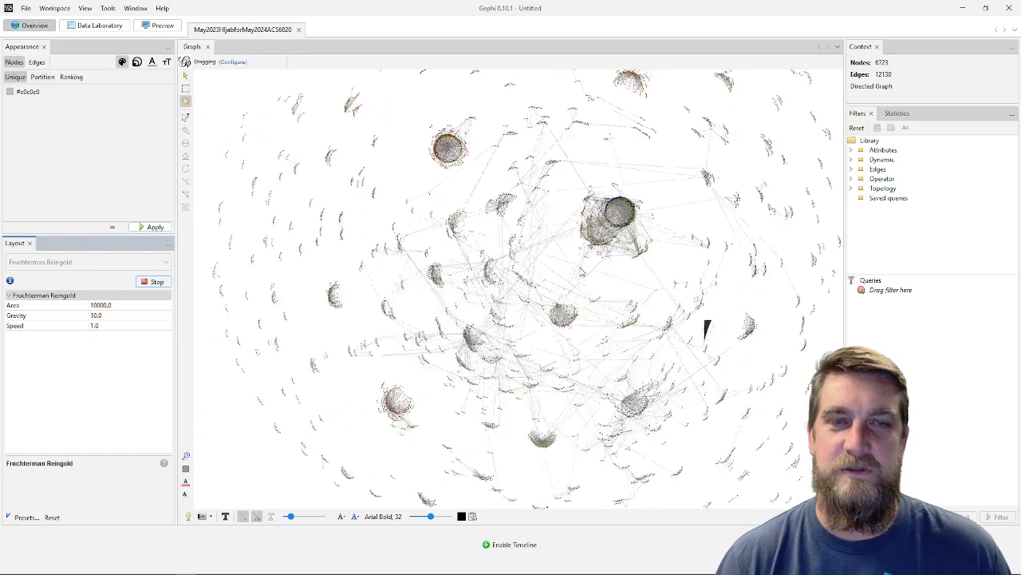
scroll(582, 272, "up", 1)
scroll(705, 327, "up", 3)
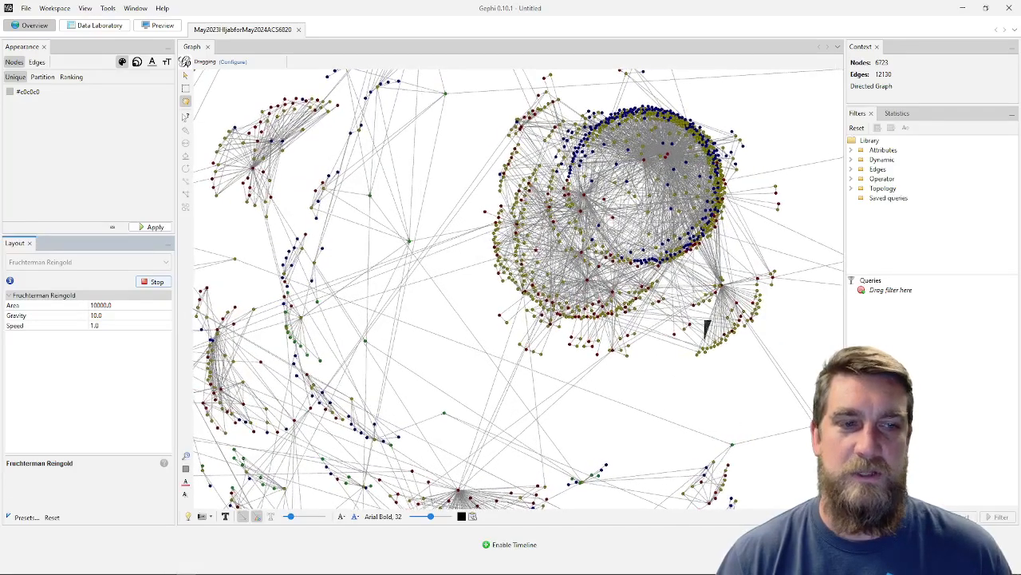
scroll(647, 389, "down", 2)
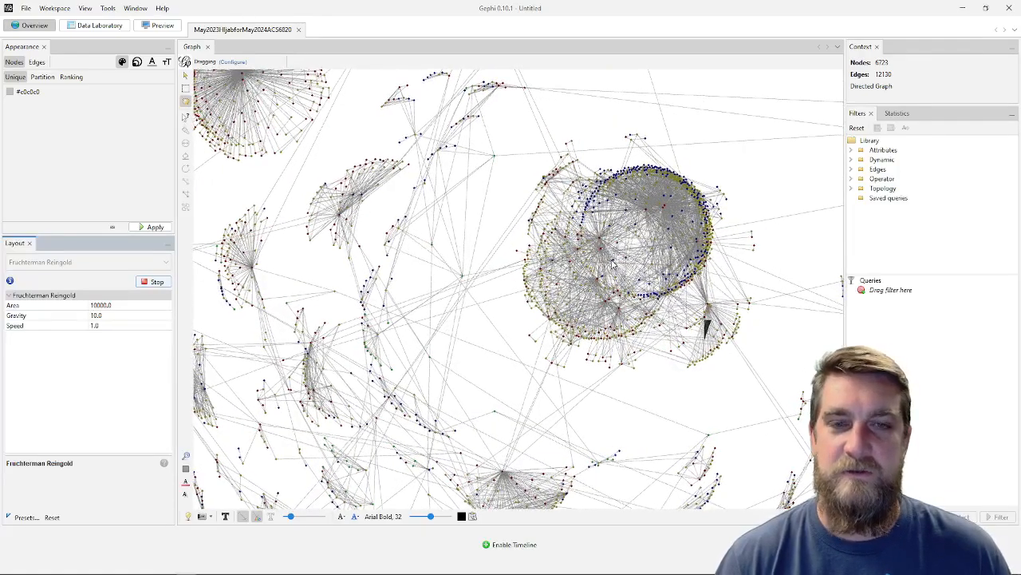
scroll(611, 270, "down", 2)
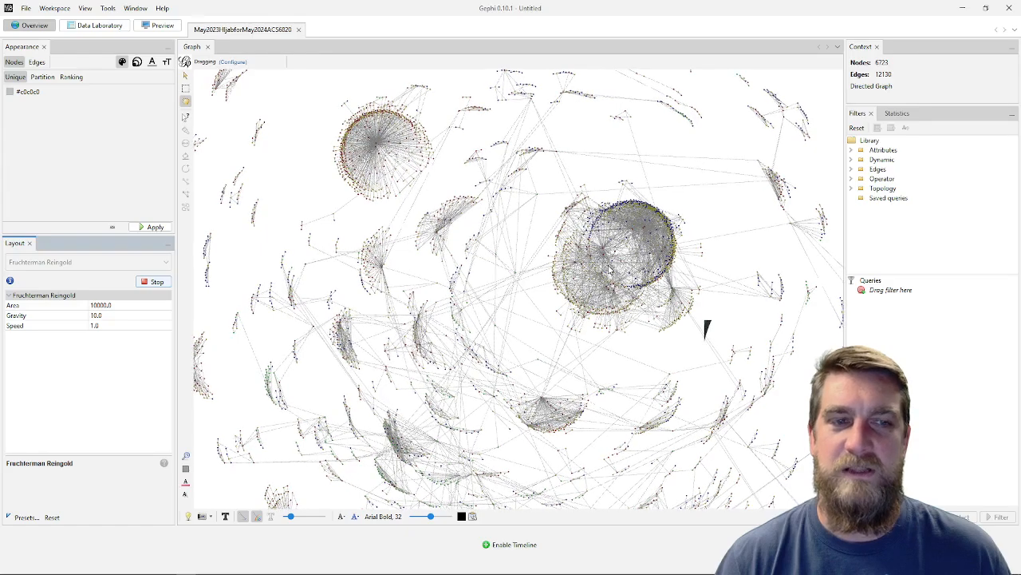
scroll(610, 269, "up", 2)
scroll(611, 270, "up", 3)
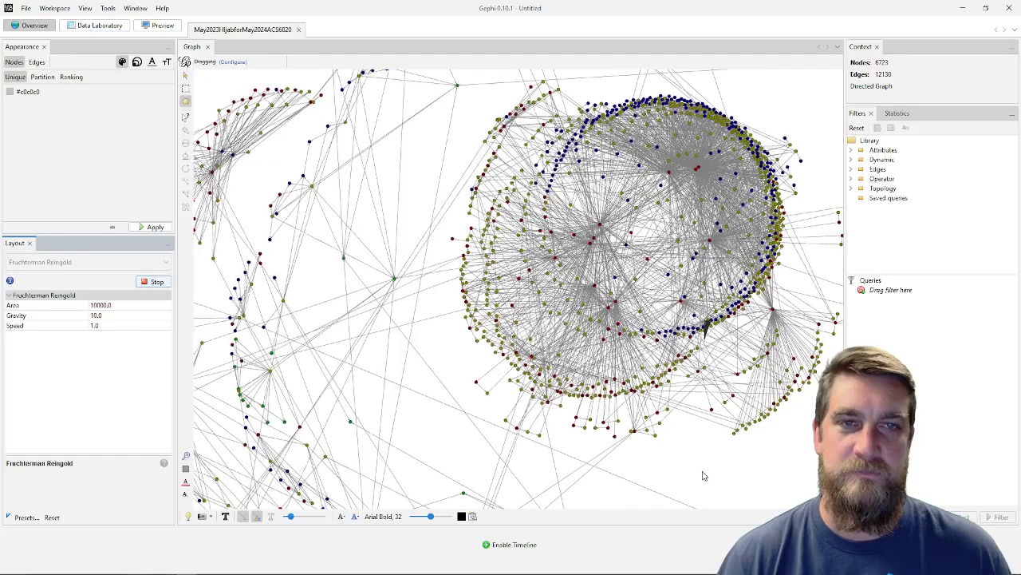
Examine the Fruchterman Reingold arrangement of the whole network, from the two large round clusters to the outer arcs of nodes
scroll(703, 476, "down", 2)
scroll(703, 475, "down", 3)
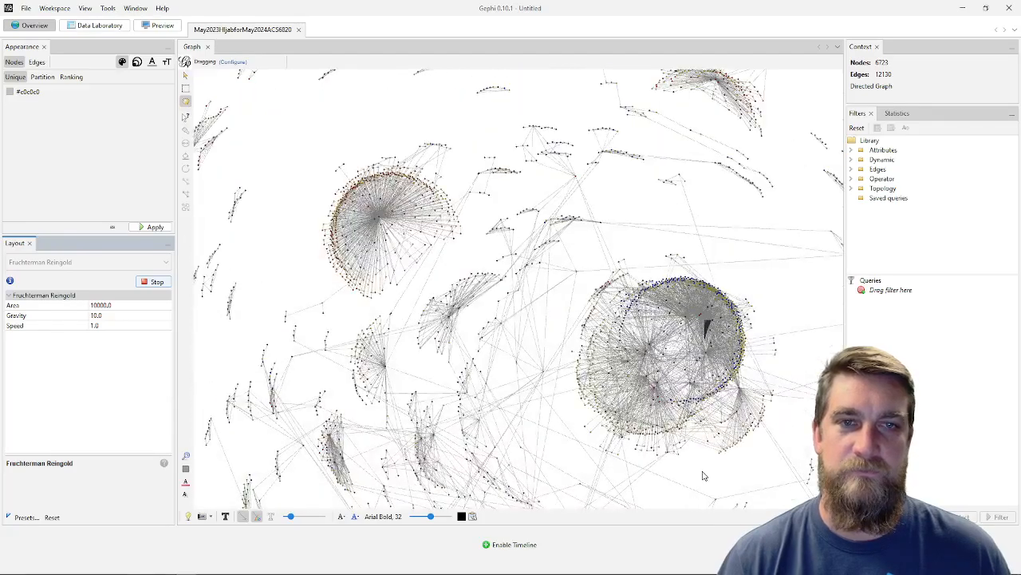
scroll(710, 455, "down", 4)
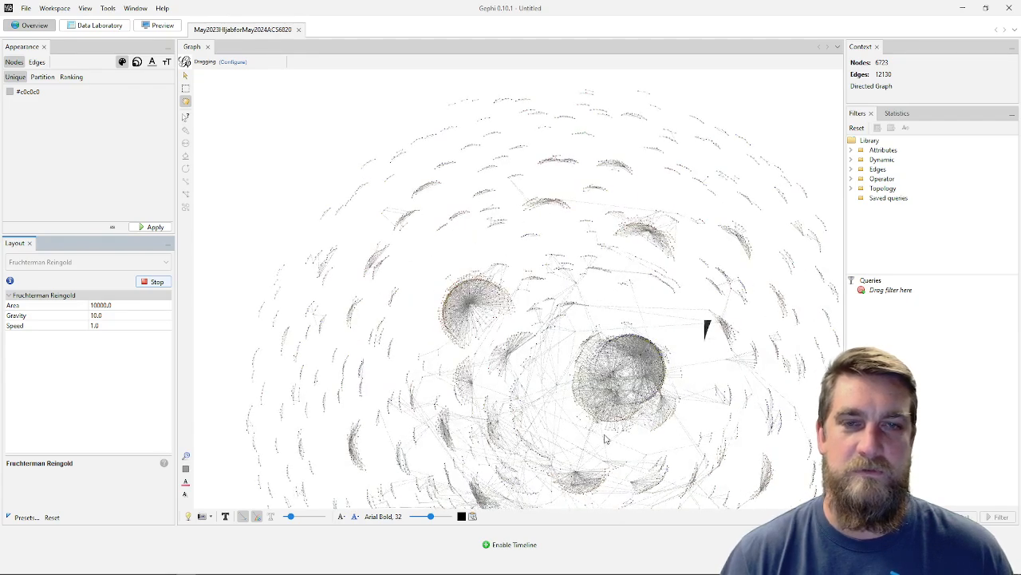
scroll(605, 438, "down", 2)
scroll(642, 494, "down", 2)
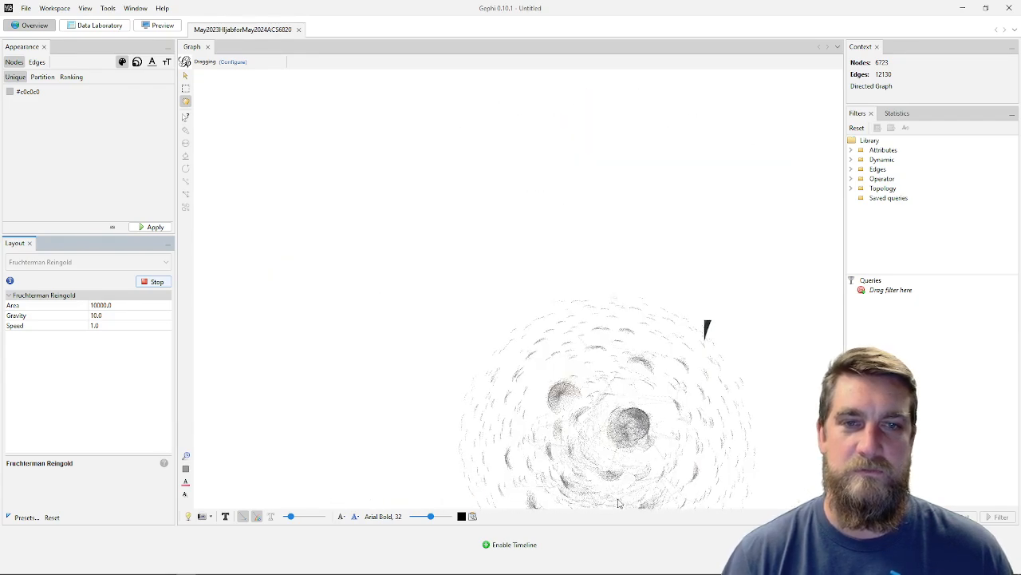
scroll(616, 504, "up", 3)
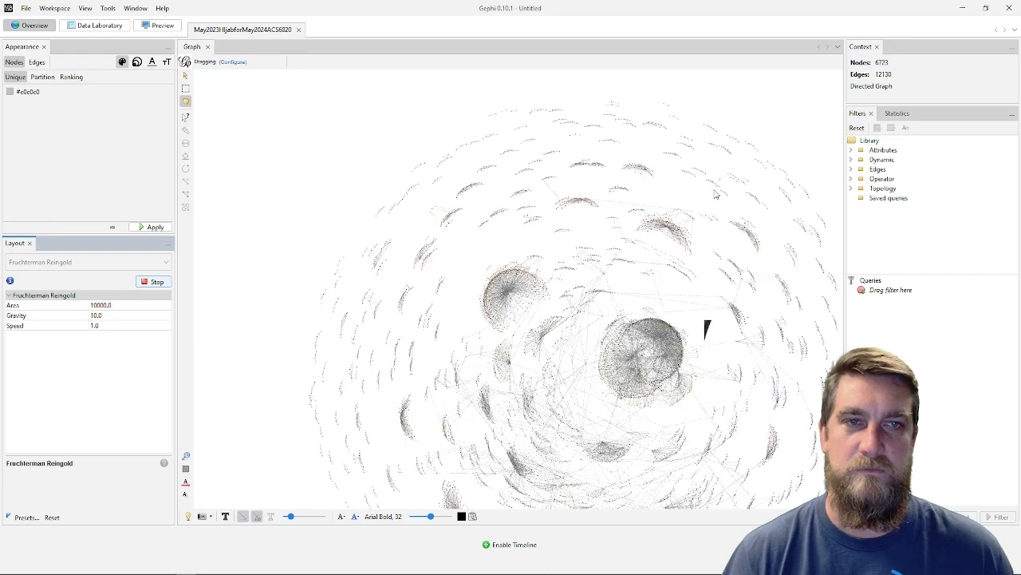
scroll(596, 89, "down", 2)
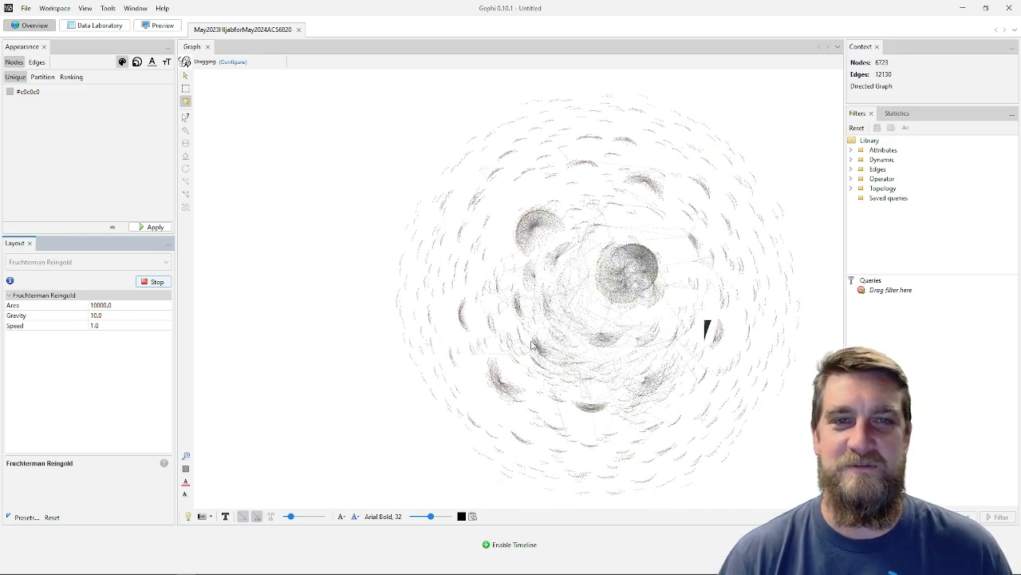
Examine the fan-shaped cluster beside the large circular one up close, and compare both with the overall ring arrangement
scroll(636, 272, "up", 5)
scroll(384, 164, "up", 4)
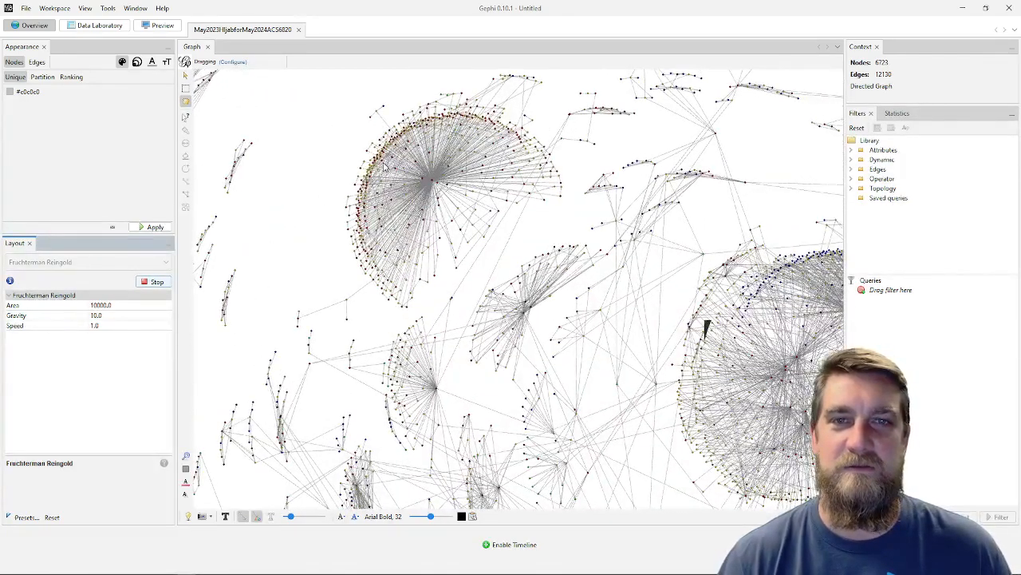
scroll(384, 164, "down", 2)
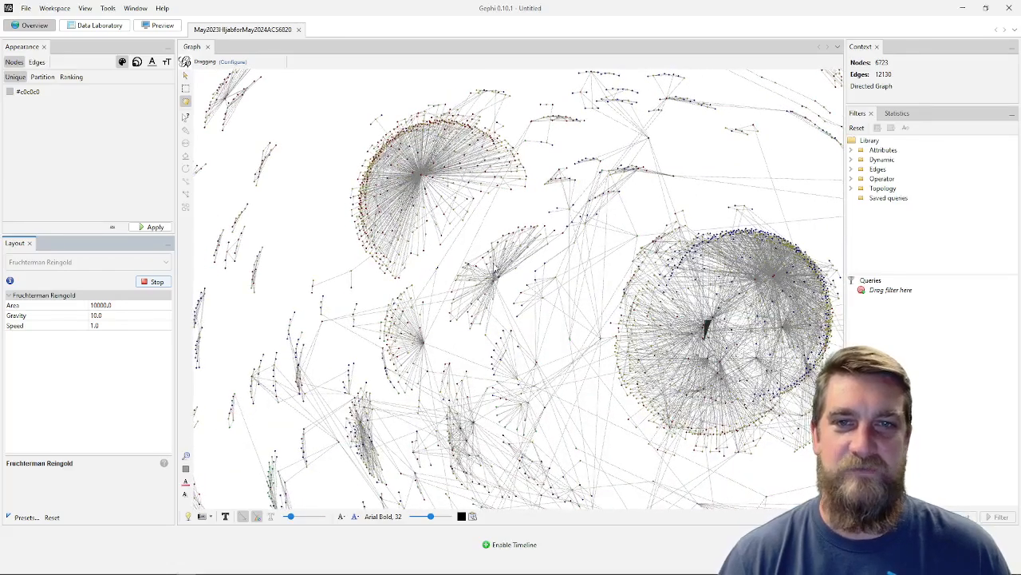
scroll(706, 325, "down", 3)
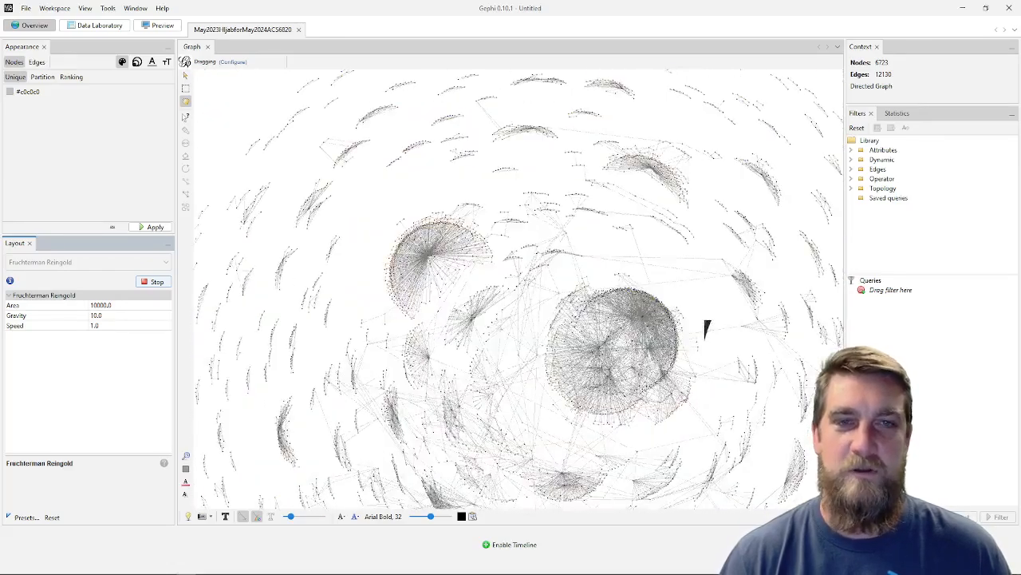
scroll(707, 325, "down", 2)
scroll(541, 459, "up", 1)
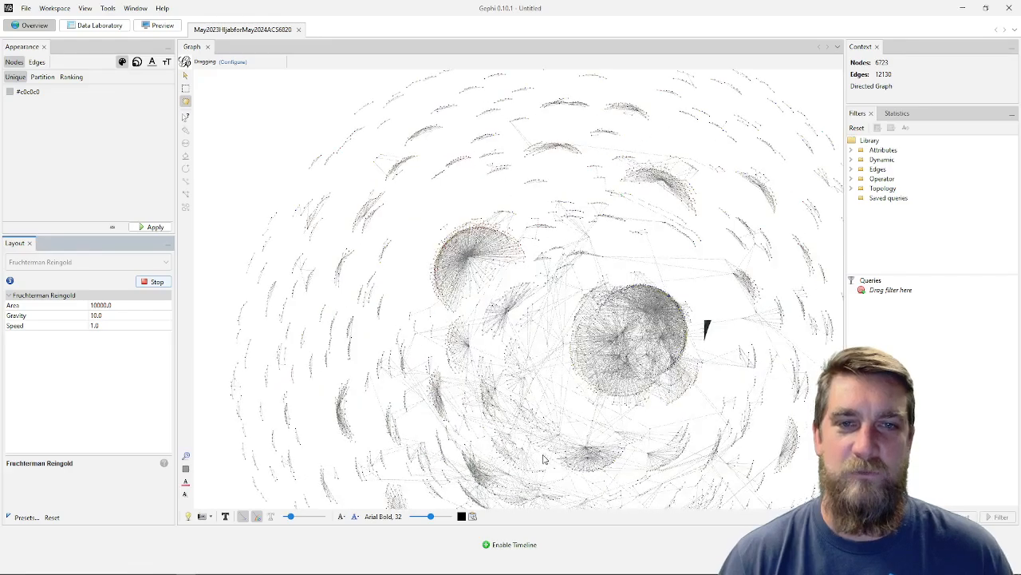
scroll(636, 495, "down", 2)
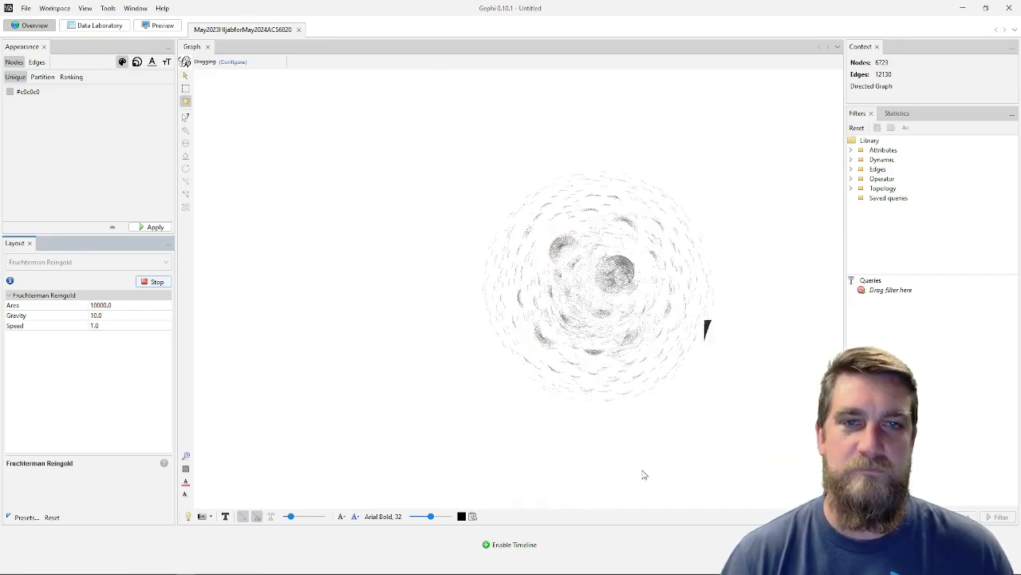
scroll(617, 489, "up", 1)
scroll(622, 376, "down", 1)
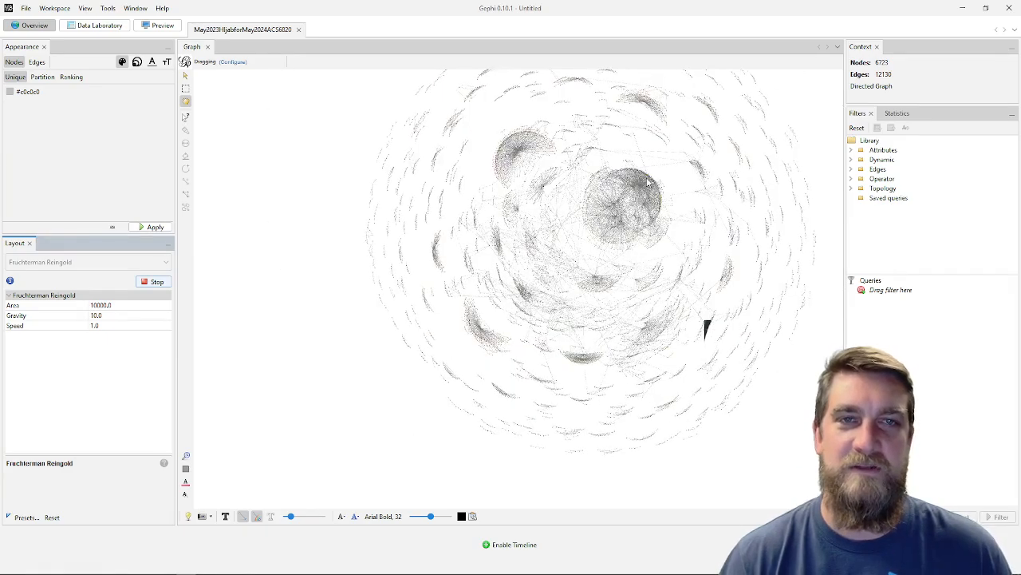
Inspect the large circular cluster's hubs and blue outer rim, and its links to the surrounding groups in the Fruchterman Reingold layout
scroll(646, 184, "up", 1)
scroll(699, 153, "up", 1)
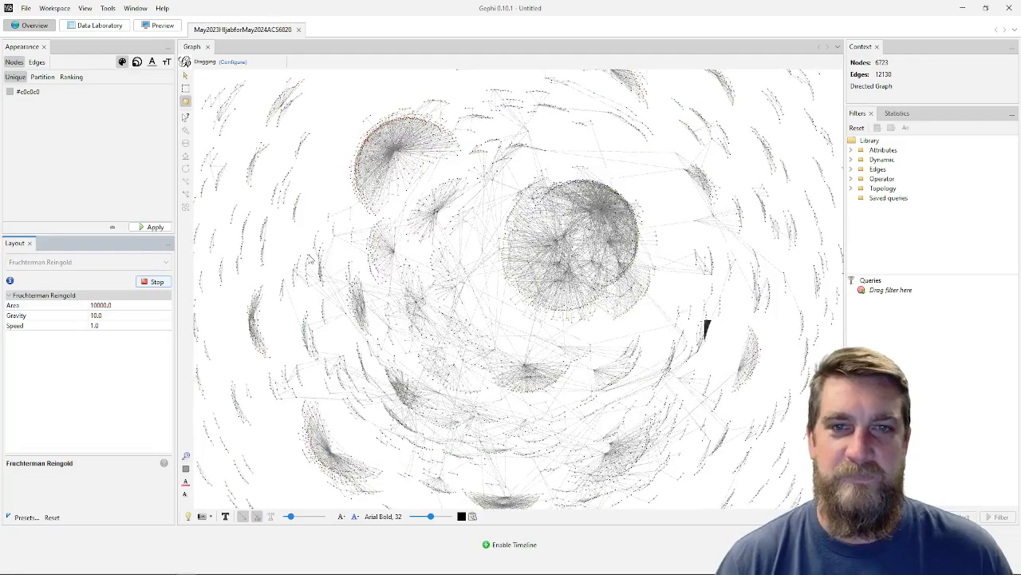
scroll(360, 228, "up", 2)
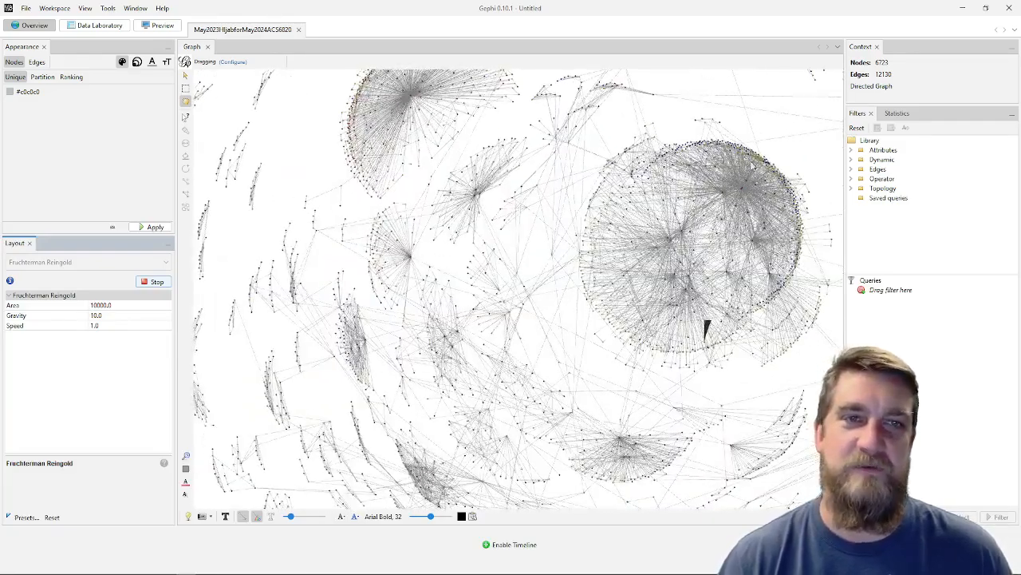
scroll(765, 140, "up", 2)
scroll(762, 142, "up", 2)
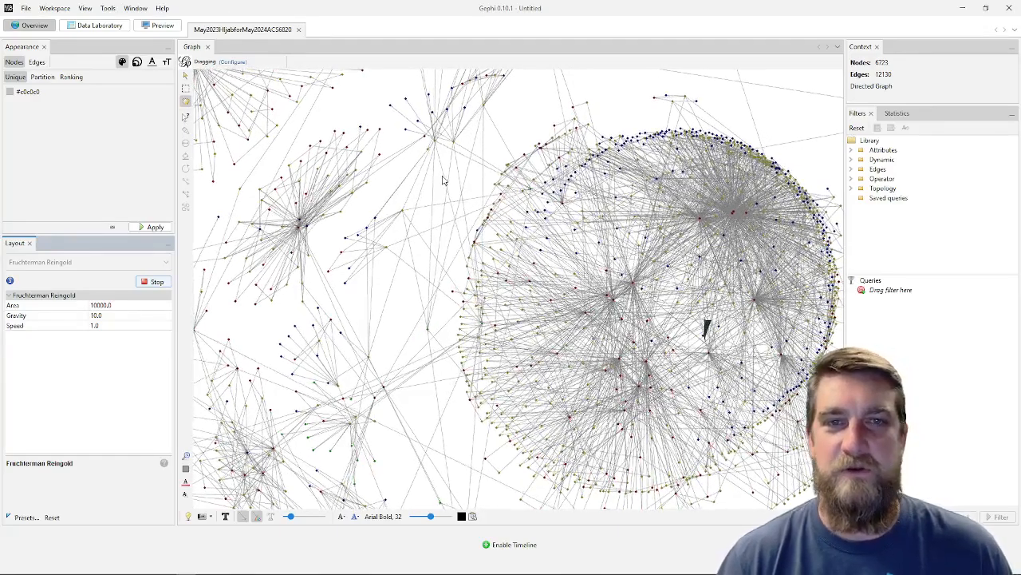
scroll(425, 294, "down", 2)
scroll(426, 295, "down", 5)
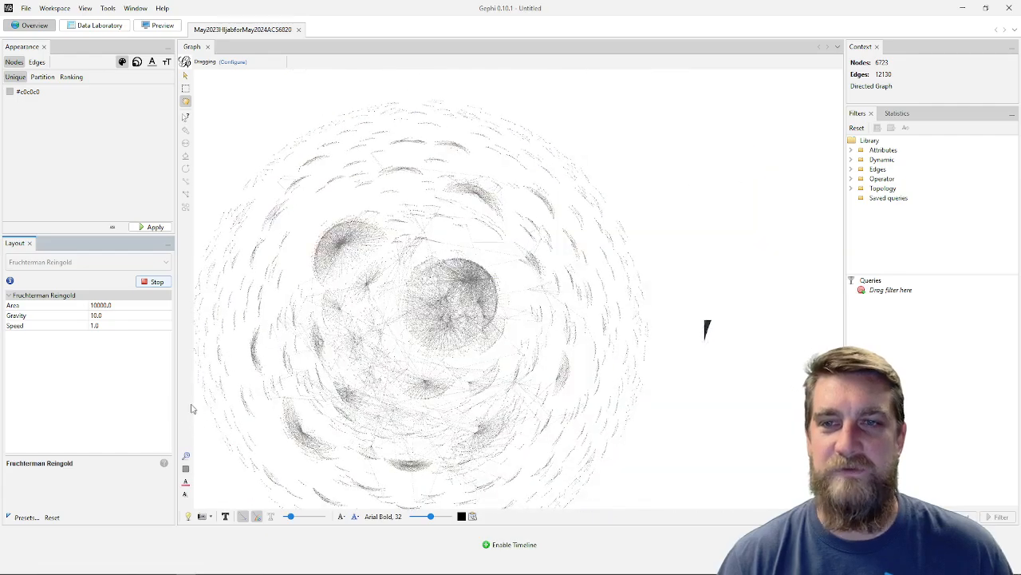
scroll(758, 372, "up", 2)
scroll(757, 375, "down", 5)
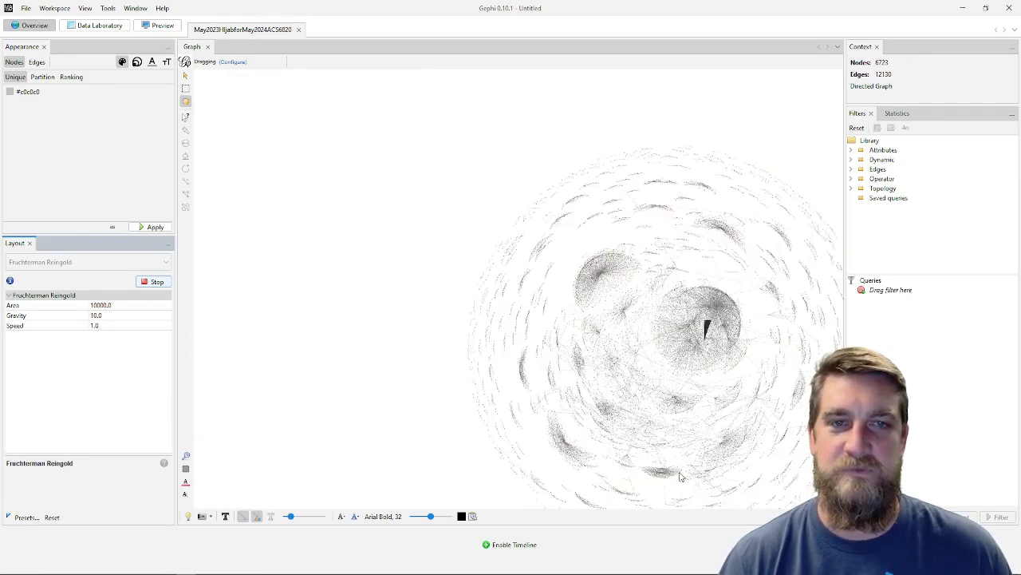
scroll(706, 327, "up", 3)
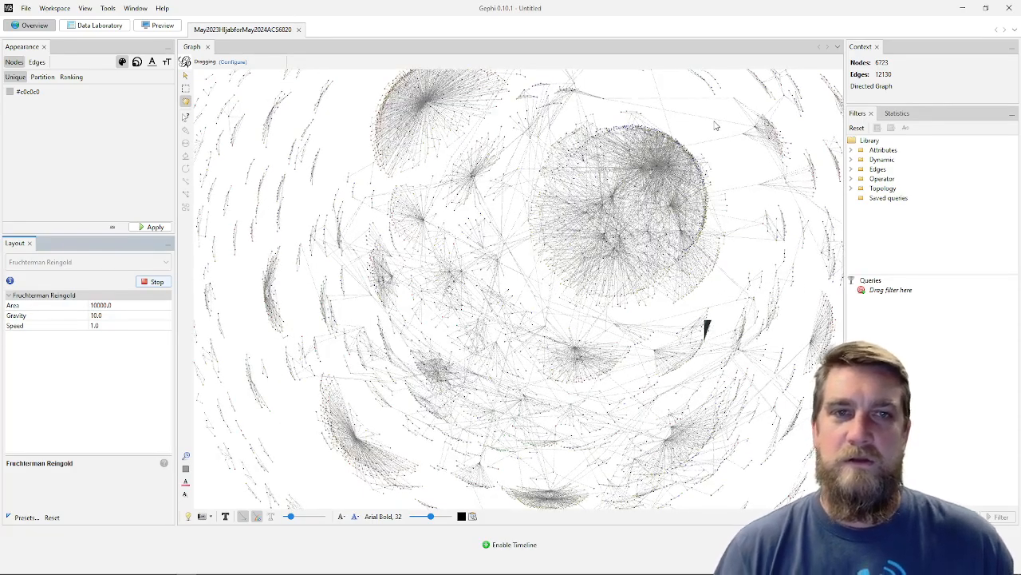
scroll(716, 122, "up", 2)
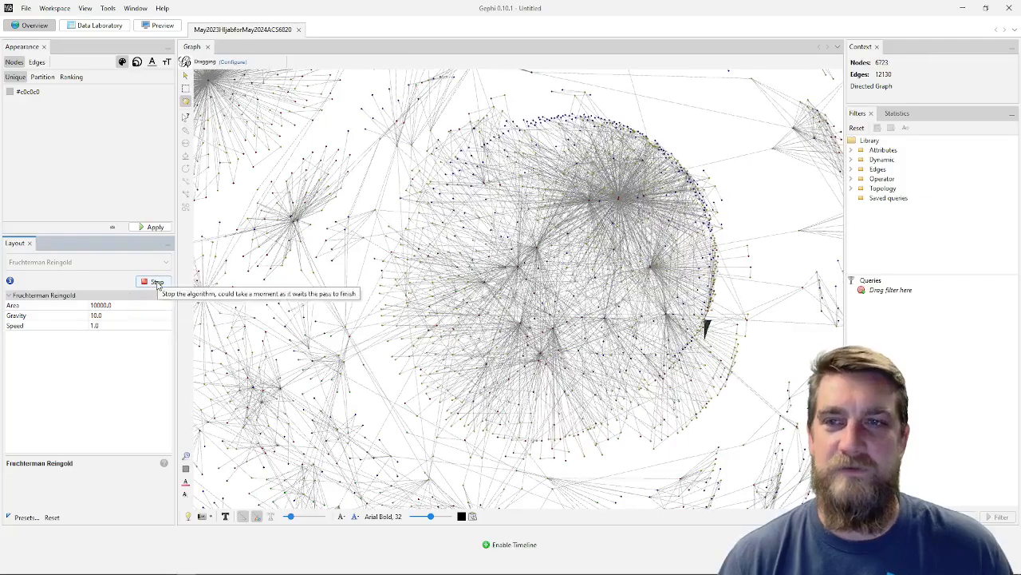
Stop the Fruchterman Reingold layout and run the Yifan Hu layout on the network with its default properties
left_click(155, 282)
left_click(167, 265)
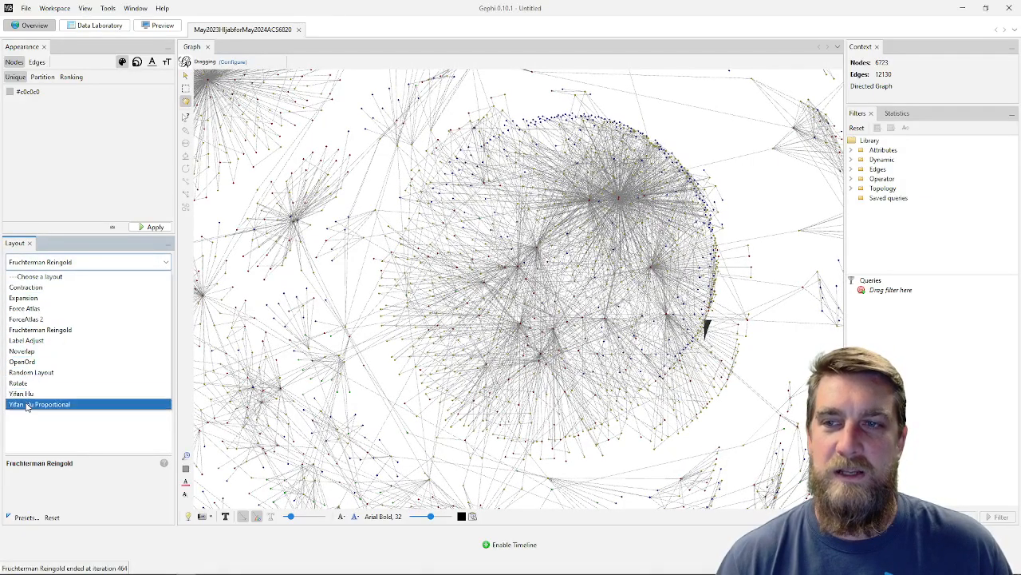
left_click(38, 351)
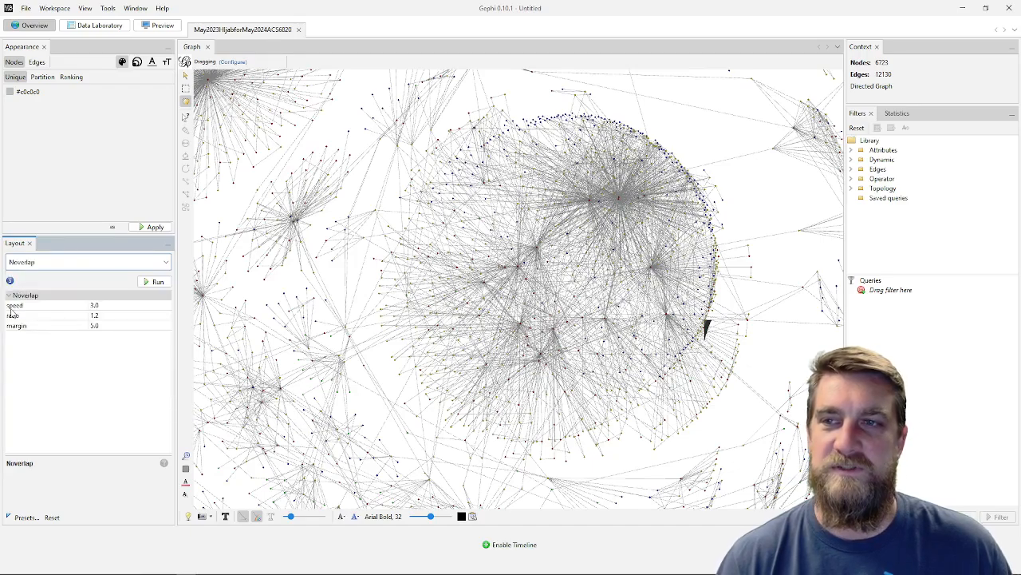
left_click(164, 261)
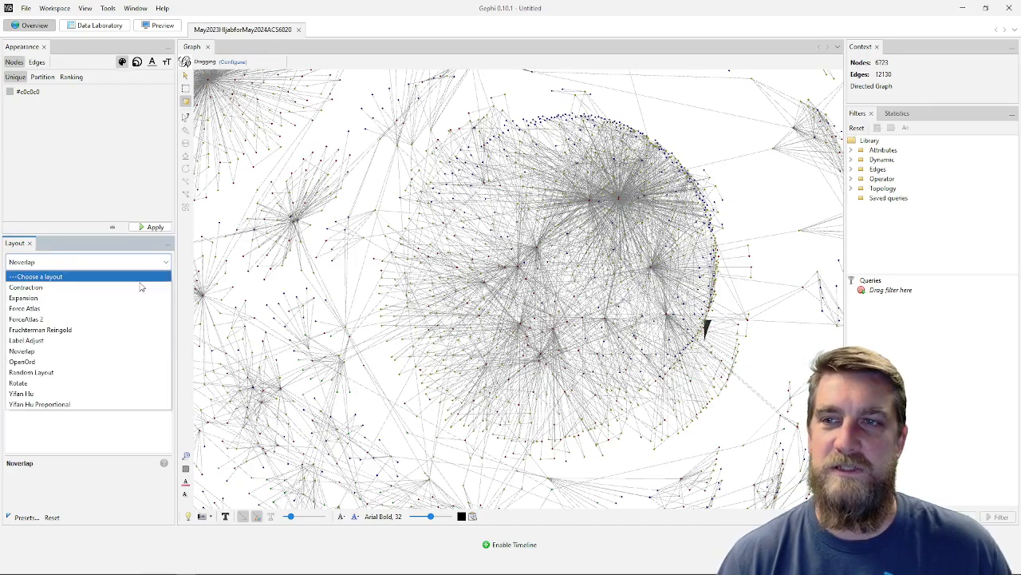
left_click(38, 394)
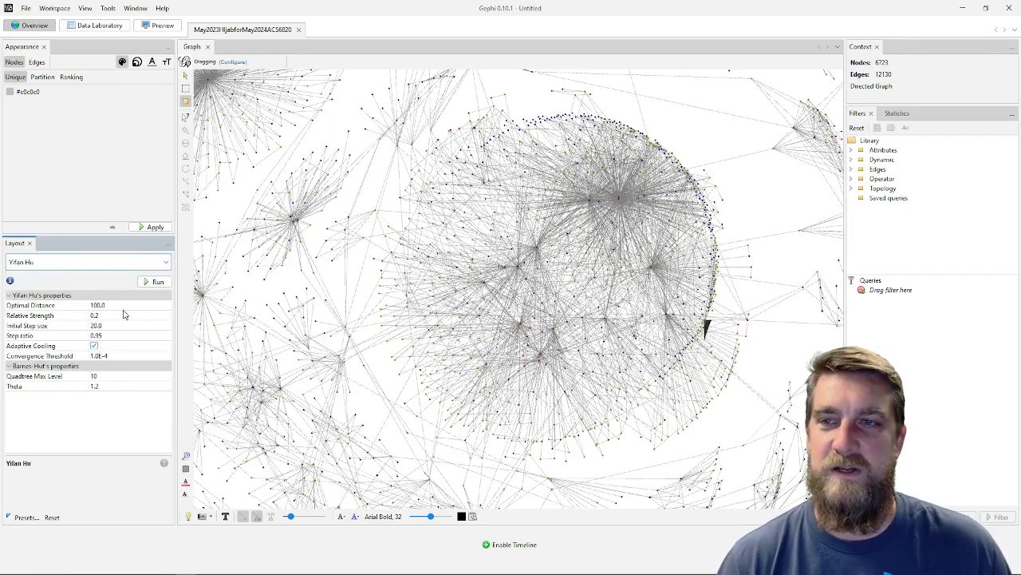
left_click(155, 281)
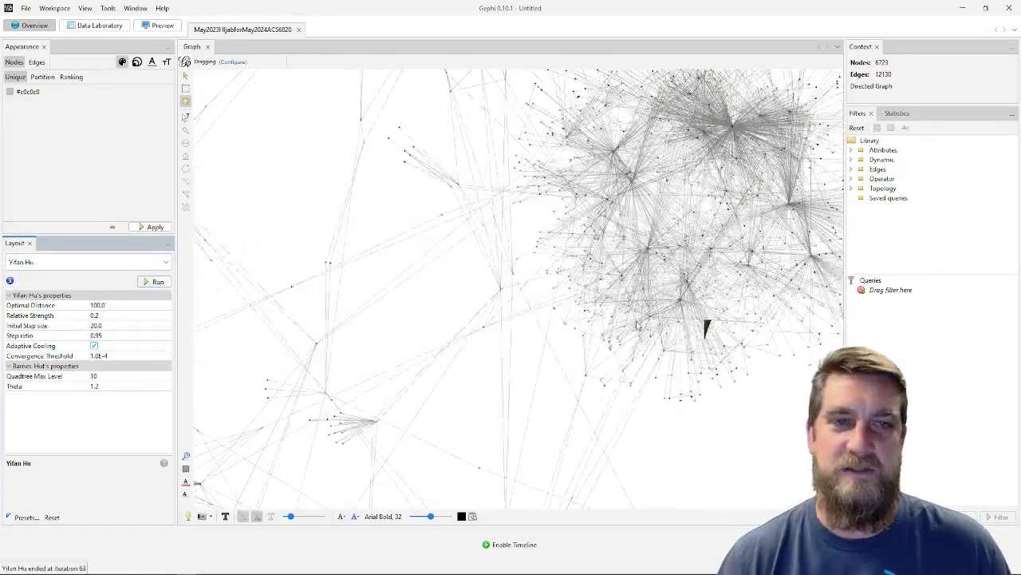
Examine the Yifan Hu arrangement, from the whole circular network to the radial cluster, the dense multi-hub cluster and their connections
scroll(637, 326, "down", 2)
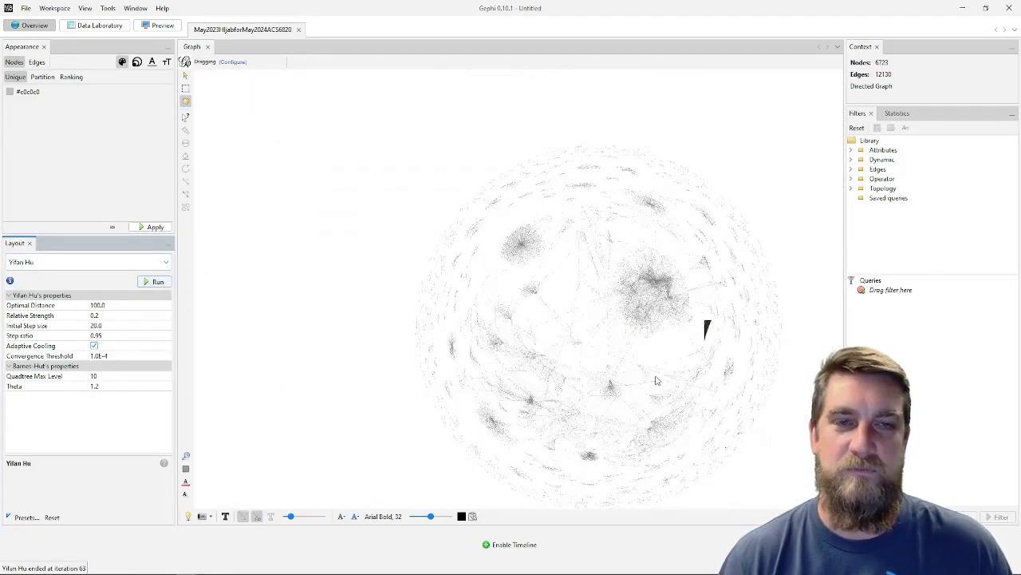
scroll(765, 457, "up", 3)
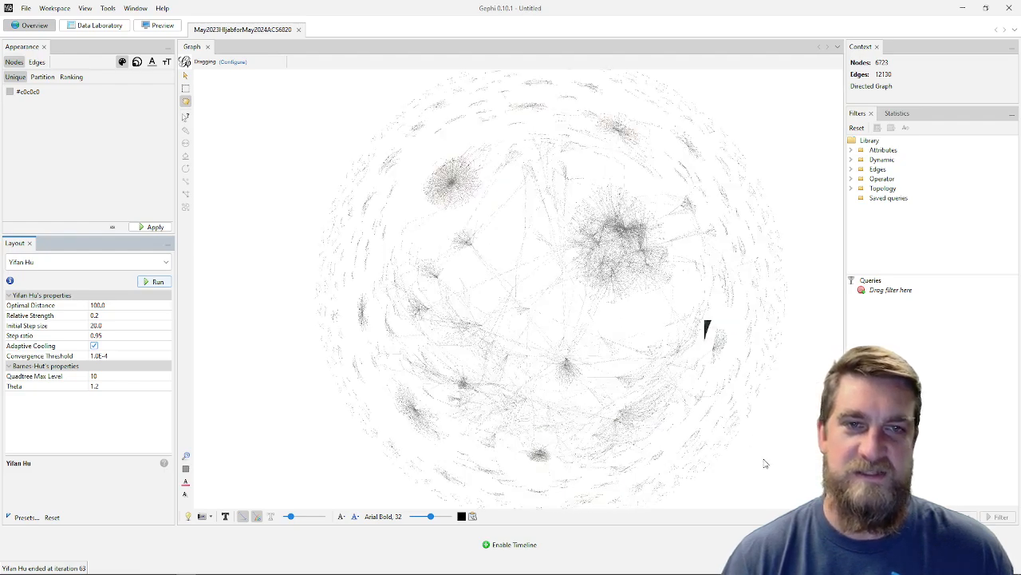
scroll(417, 272, "down", 4)
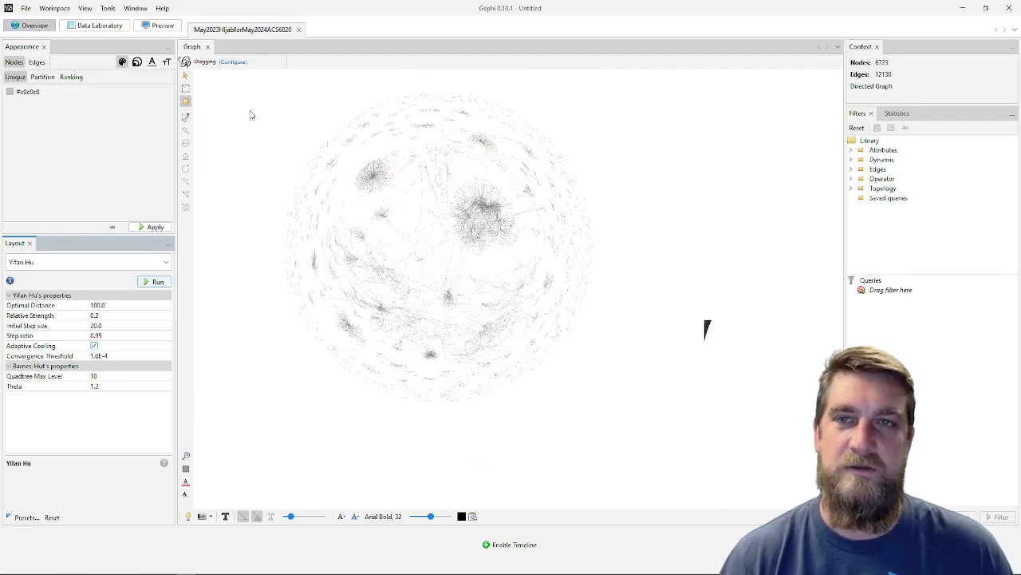
scroll(288, 129, "up", 1)
scroll(257, 139, "up", 1)
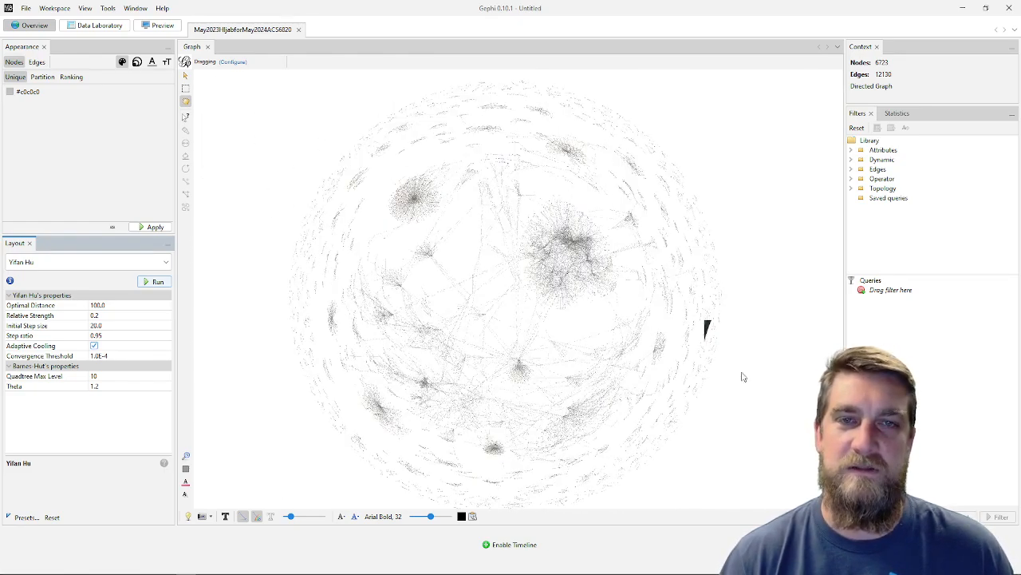
scroll(719, 366, "up", 2)
scroll(228, 118, "up", 2)
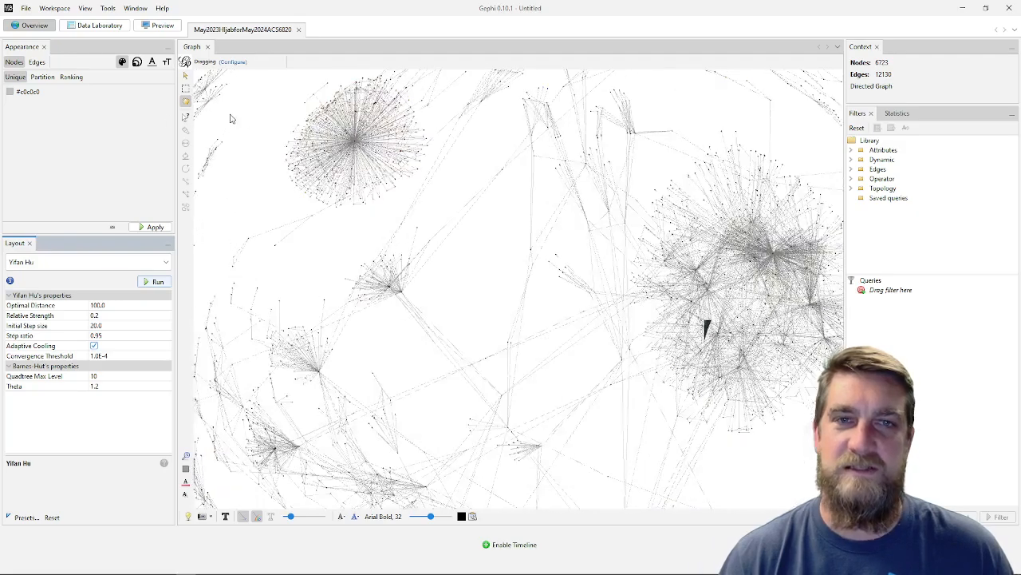
scroll(605, 233, "down", 4)
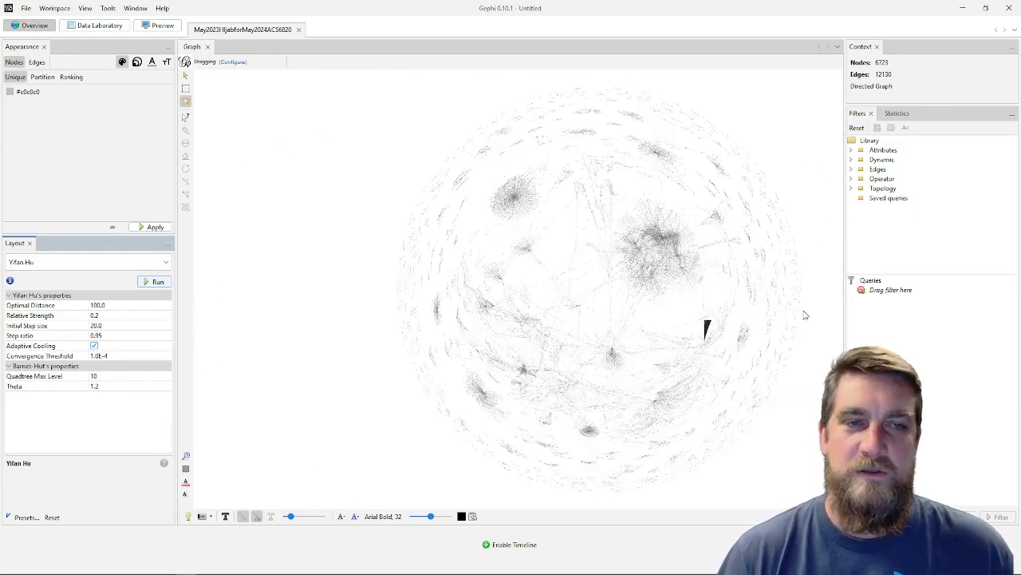